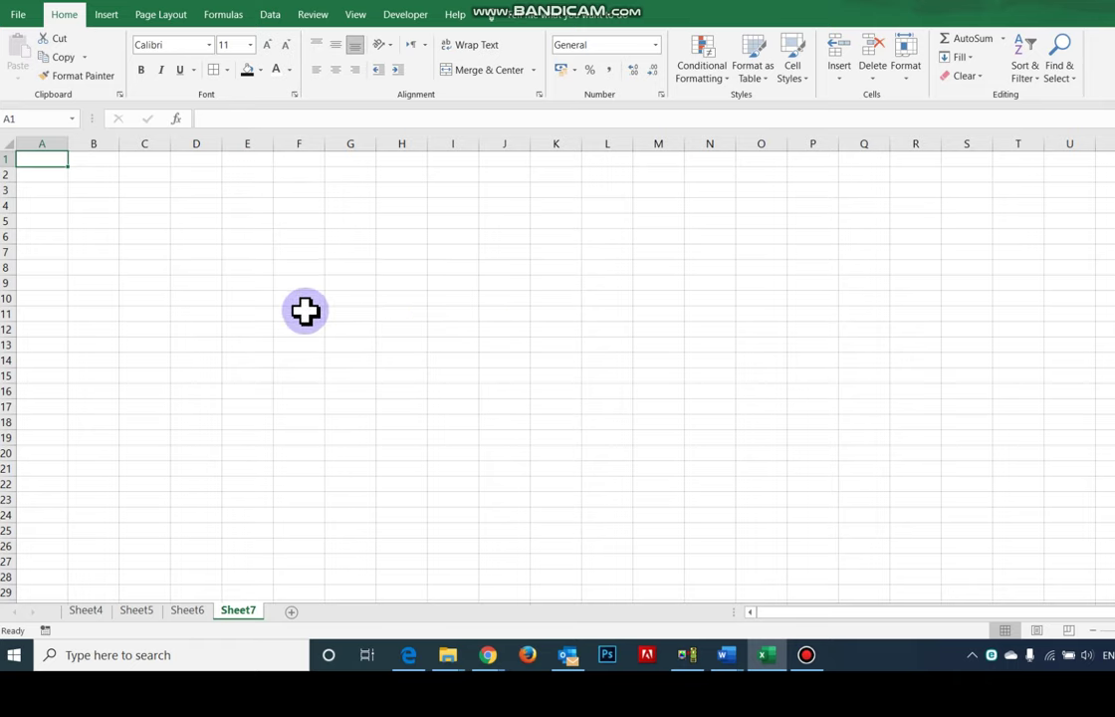
Zoom in and drag column A's border to make it much narrower
scroll(304, 308, up, 5)
scroll(303, 309, up, 1)
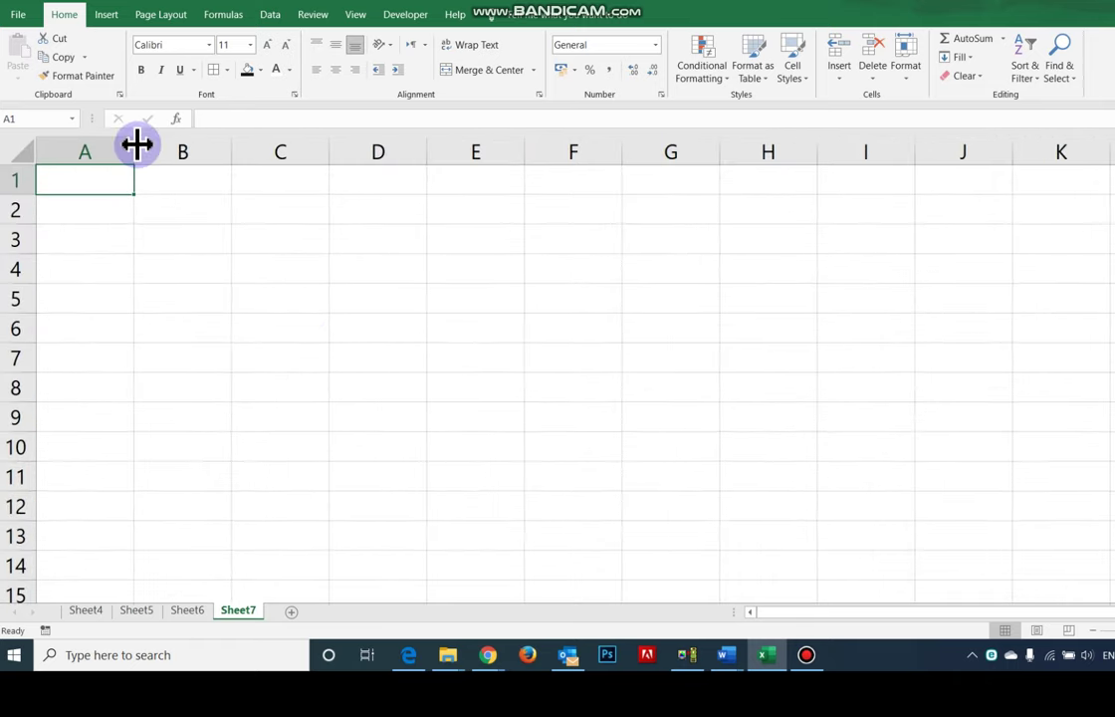
click(90, 152)
drag(137, 145, 66, 155)
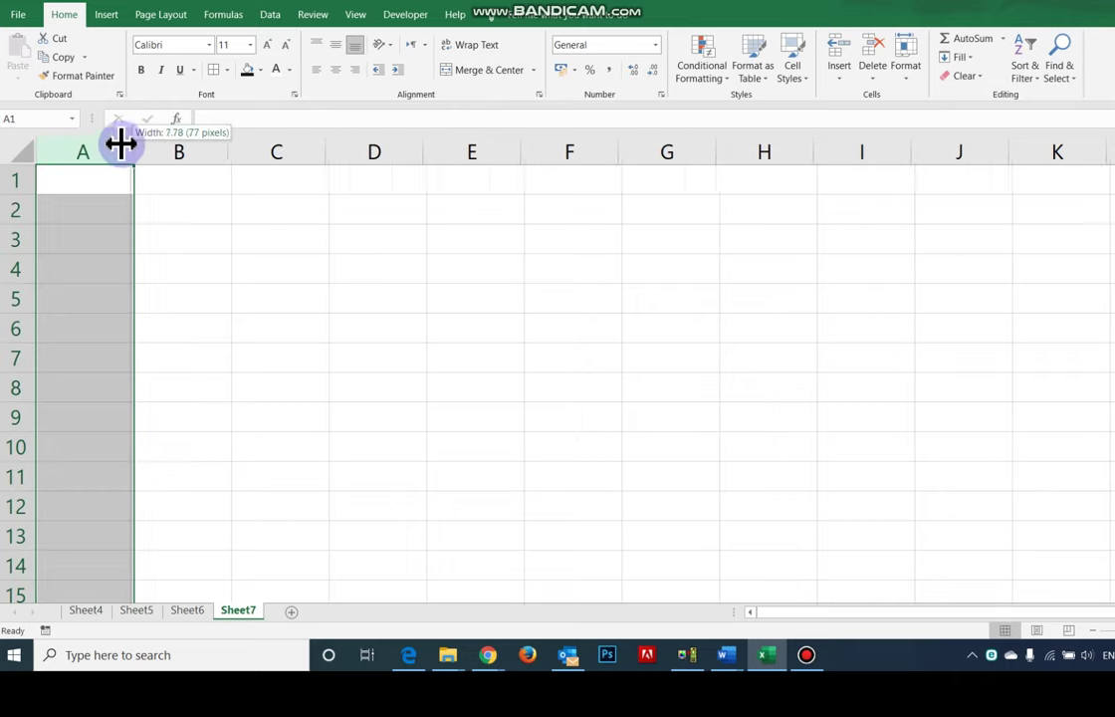
Increase the font size of the whole sheet to 20
click(17, 152)
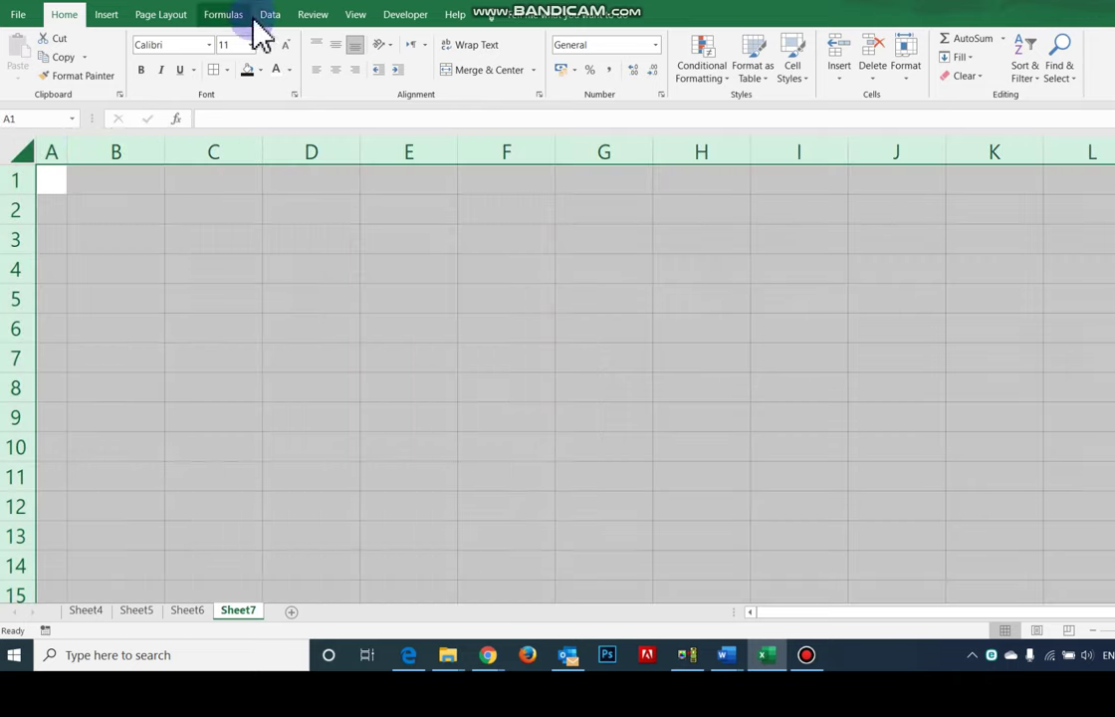
click(268, 46)
click(267, 46)
click(268, 45)
click(268, 45)
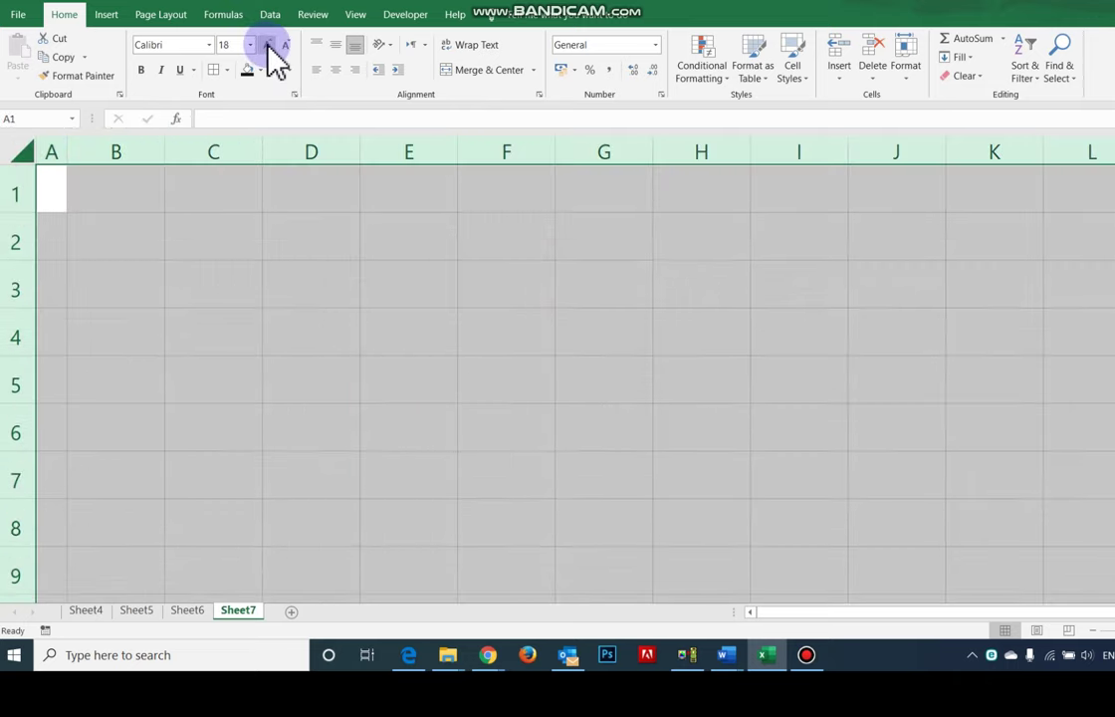
click(269, 47)
Select the range B2:G8 for the table
click(183, 259)
click(126, 251)
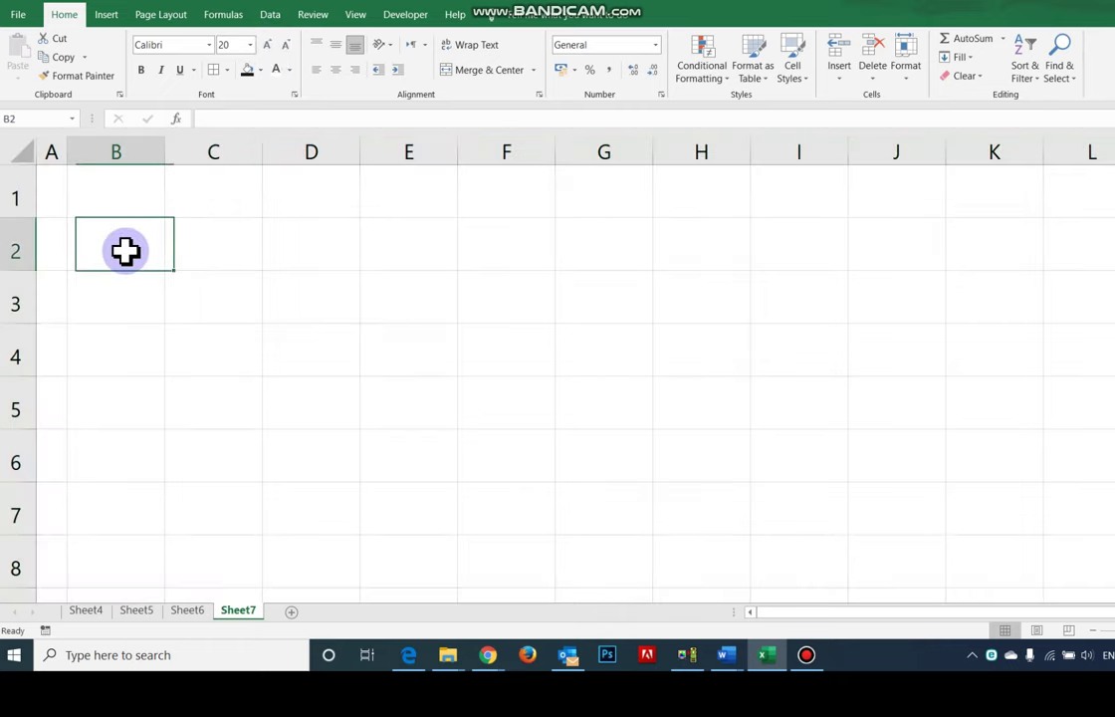
mouse_move(126, 251)
mouse_down()
mouse_move(484, 206)
mouse_move(555, 345)
mouse_up()
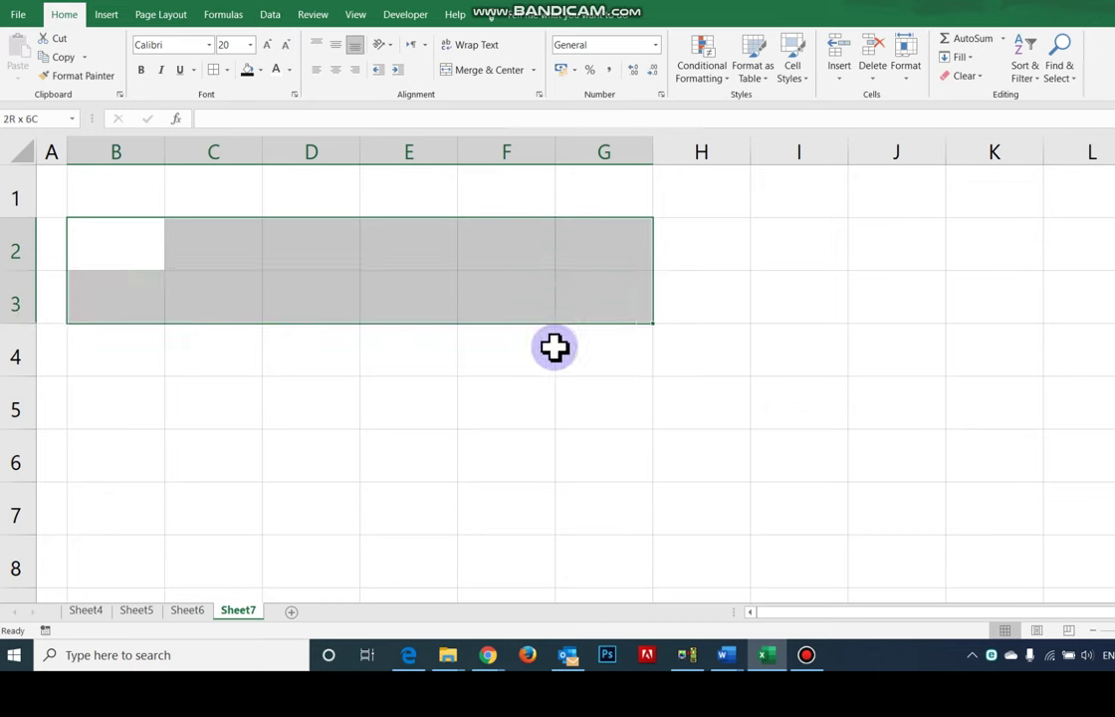
drag(555, 345, 577, 559)
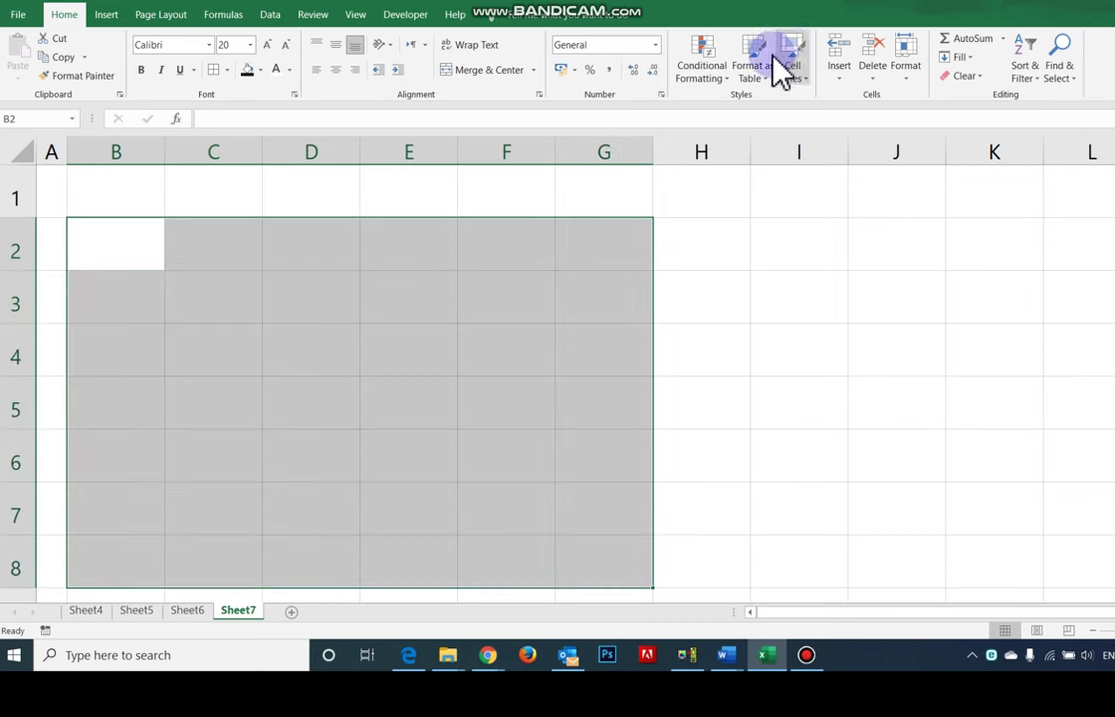
Format B2:G8 as a table with headers, using the dark black-header style
click(754, 68)
click(752, 164)
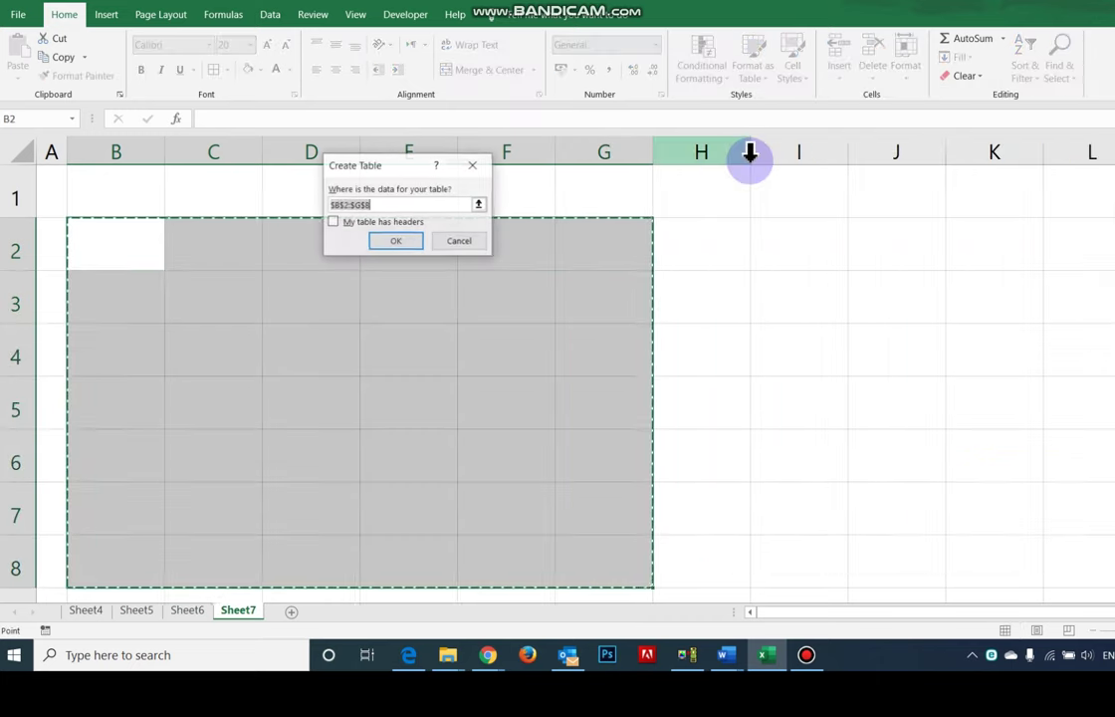
click(334, 222)
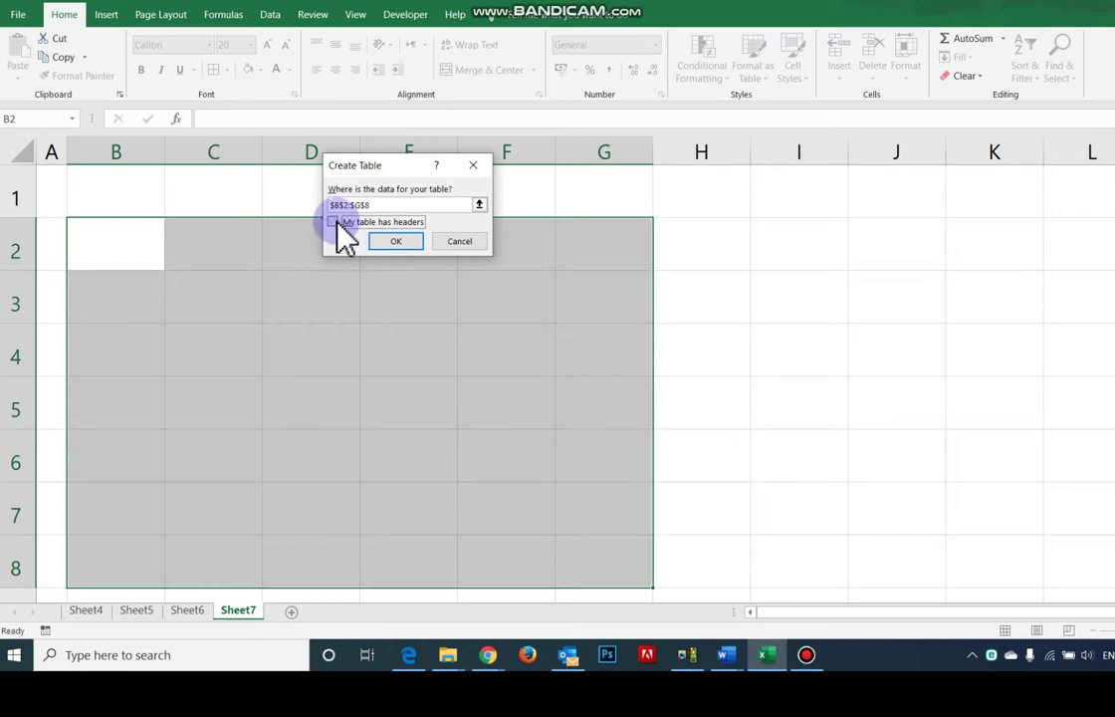
click(388, 244)
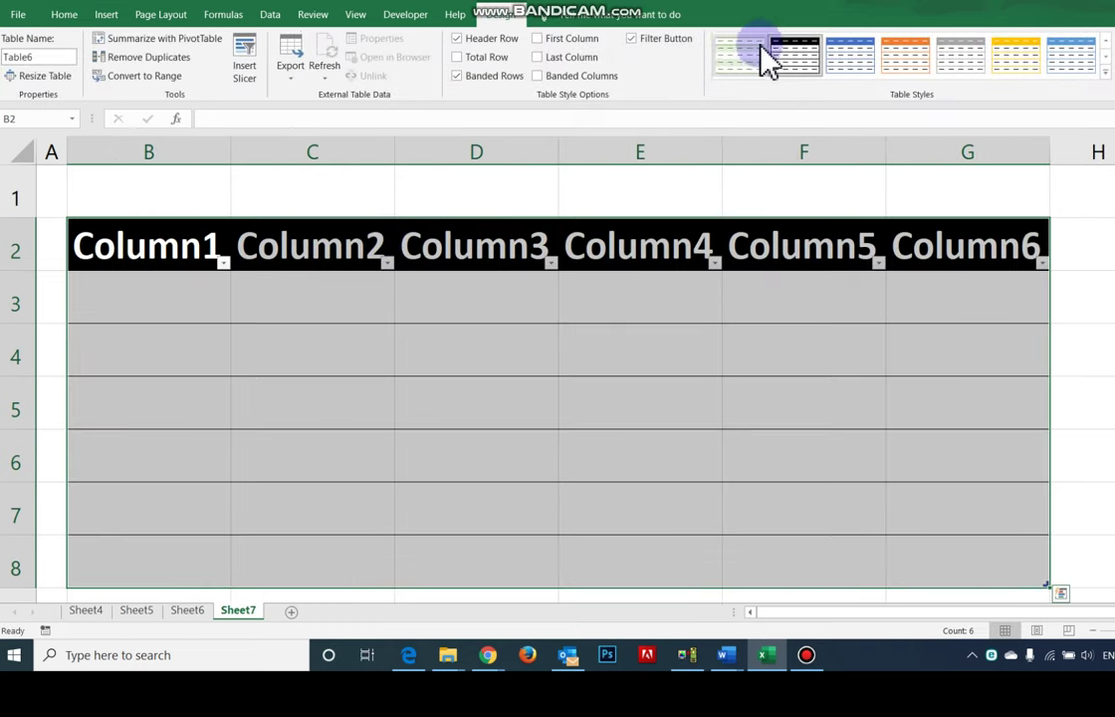
click(794, 58)
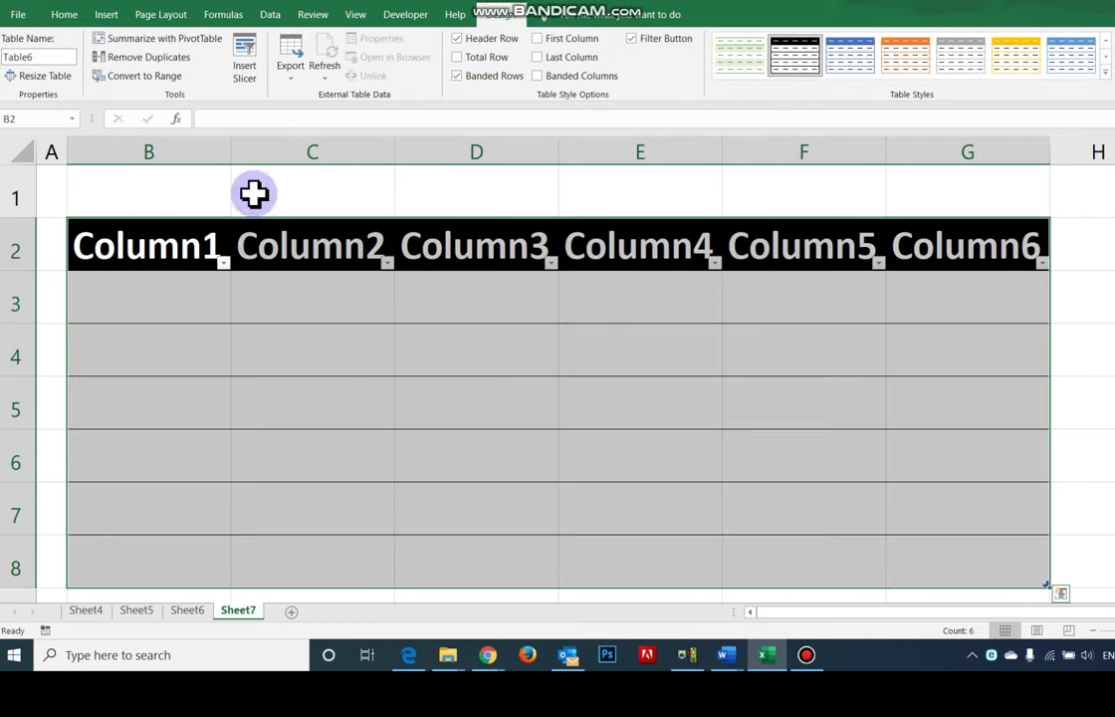
click(66, 16)
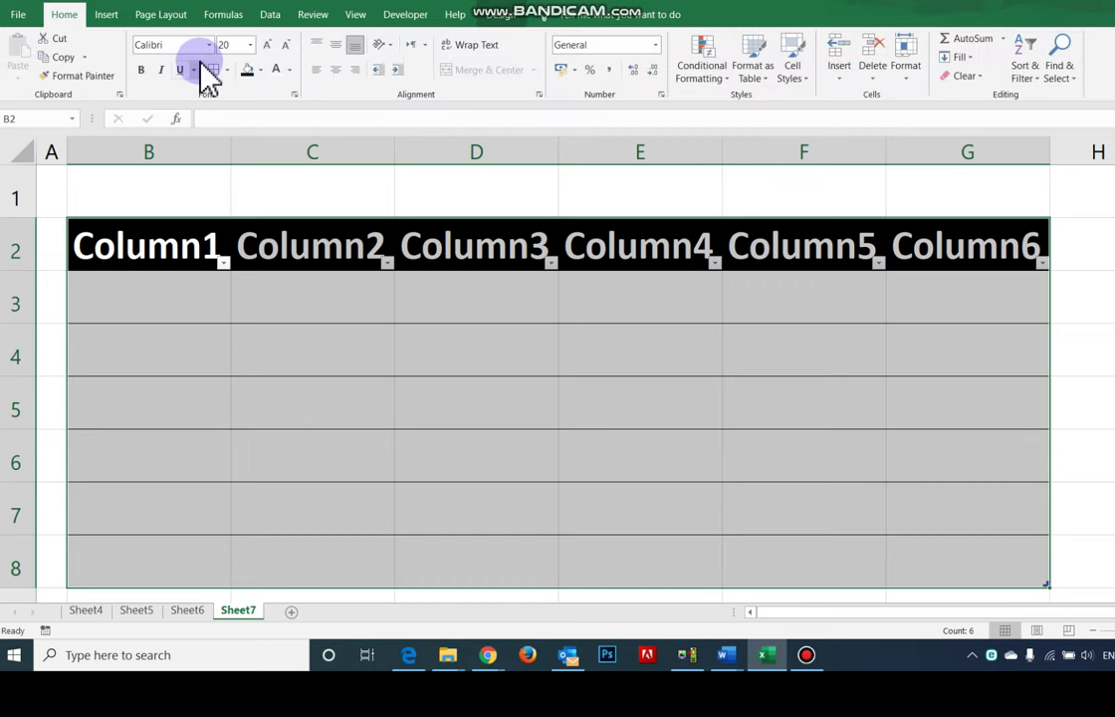
Enter the headers Date, Description and Debit in B2:D2
click(189, 249)
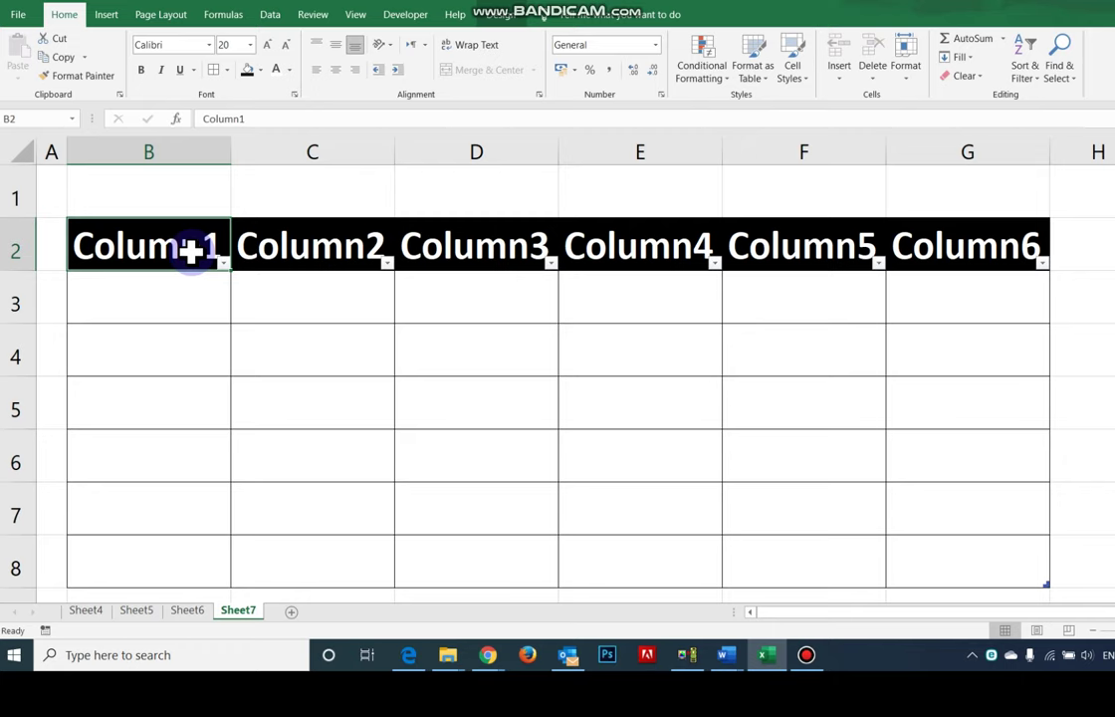
text(Date)
key(Tab)
text(Descr)
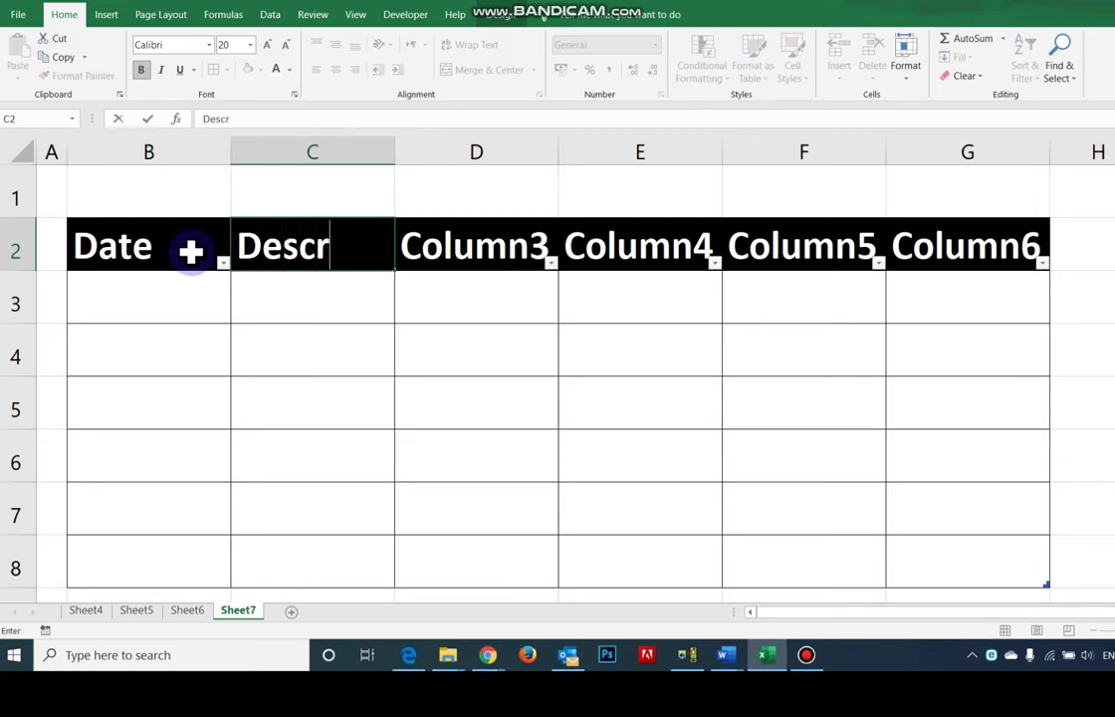
text(iptions)
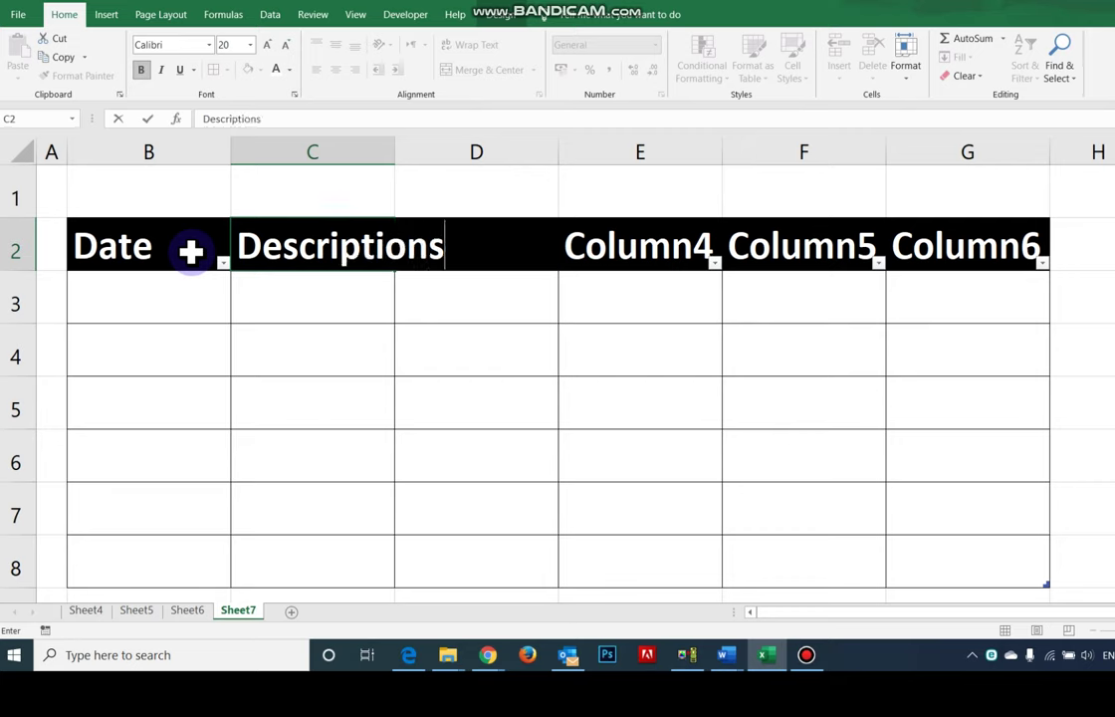
key(Tab)
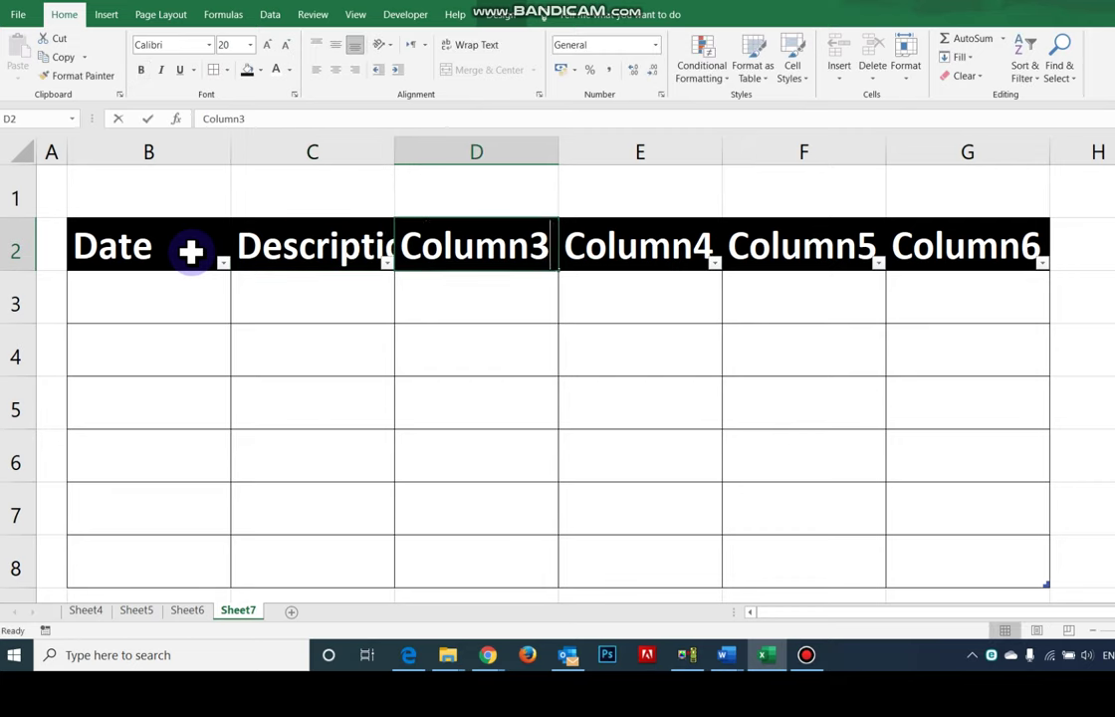
text(Debit)
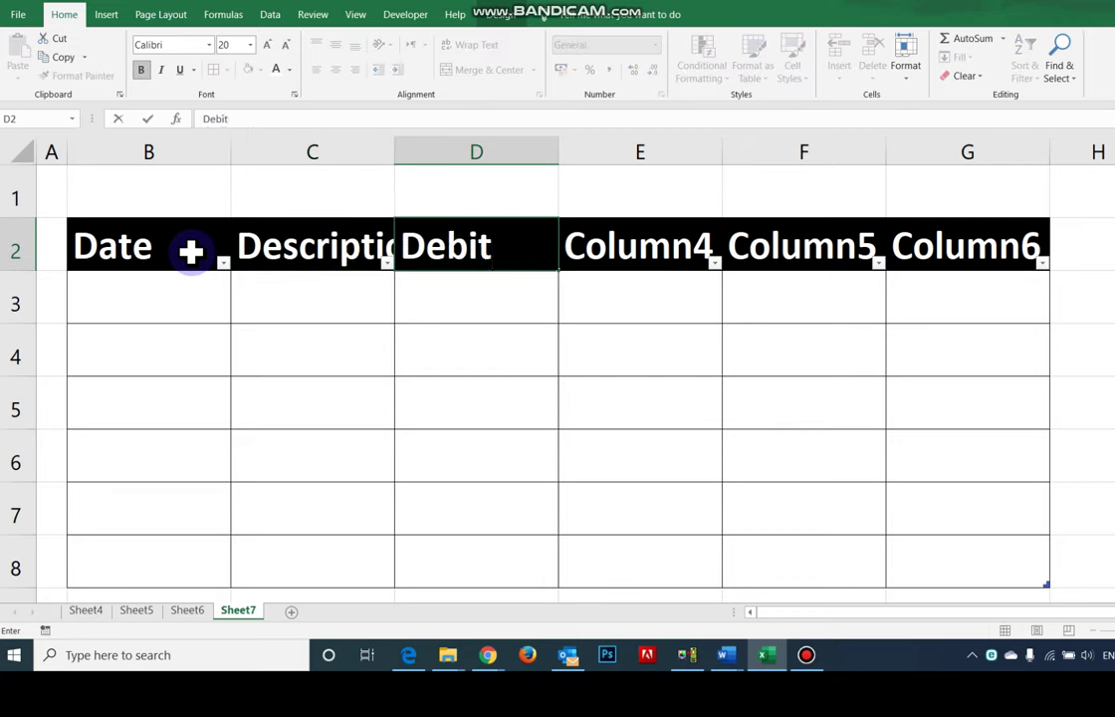
key(Tab)
Add the Credit and Balance headers in E2:F2
text(Cre)
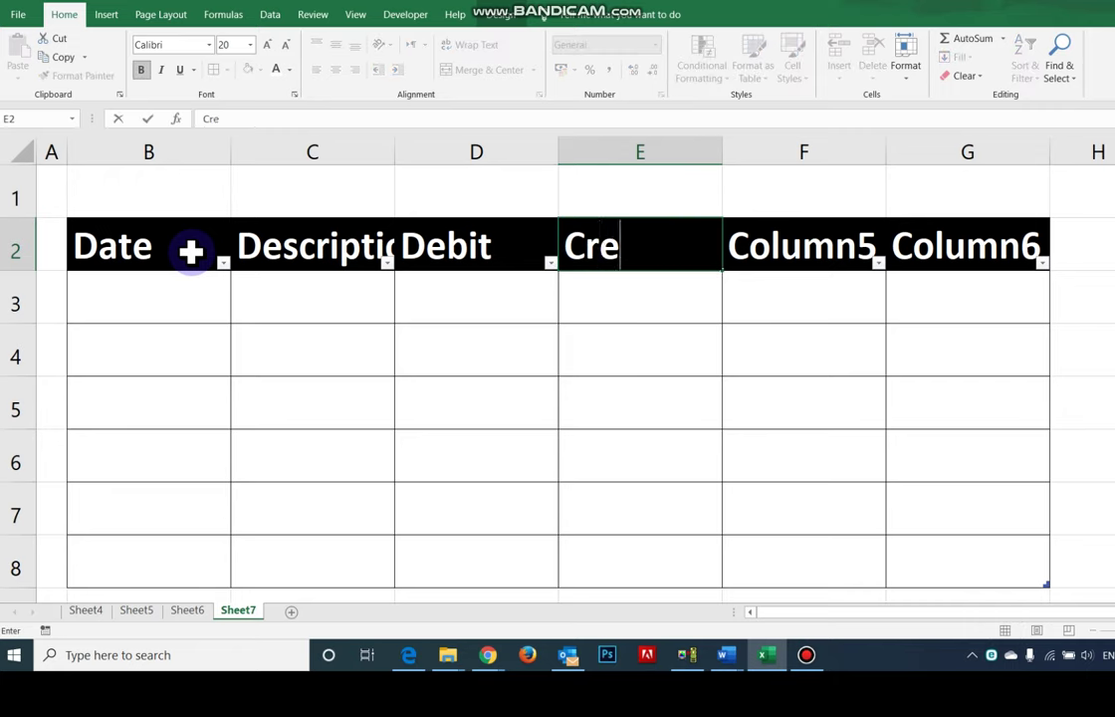
text(dit)
key(Tab)
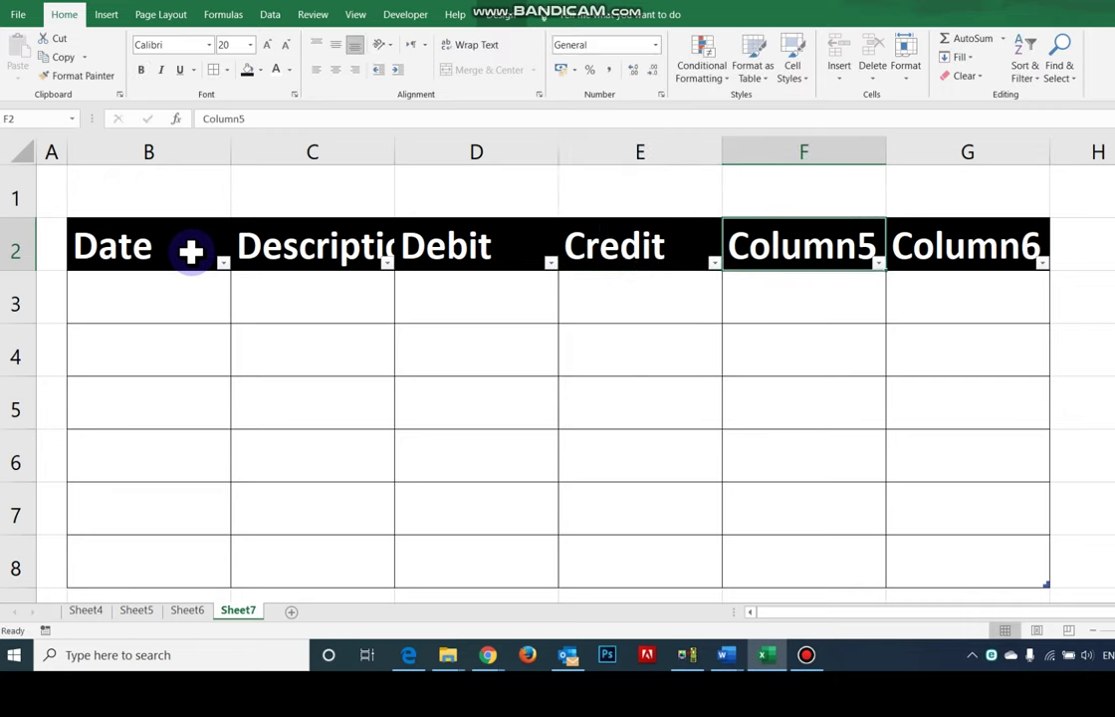
text(Baal)
key(BackSpace)
key(BackSpace)
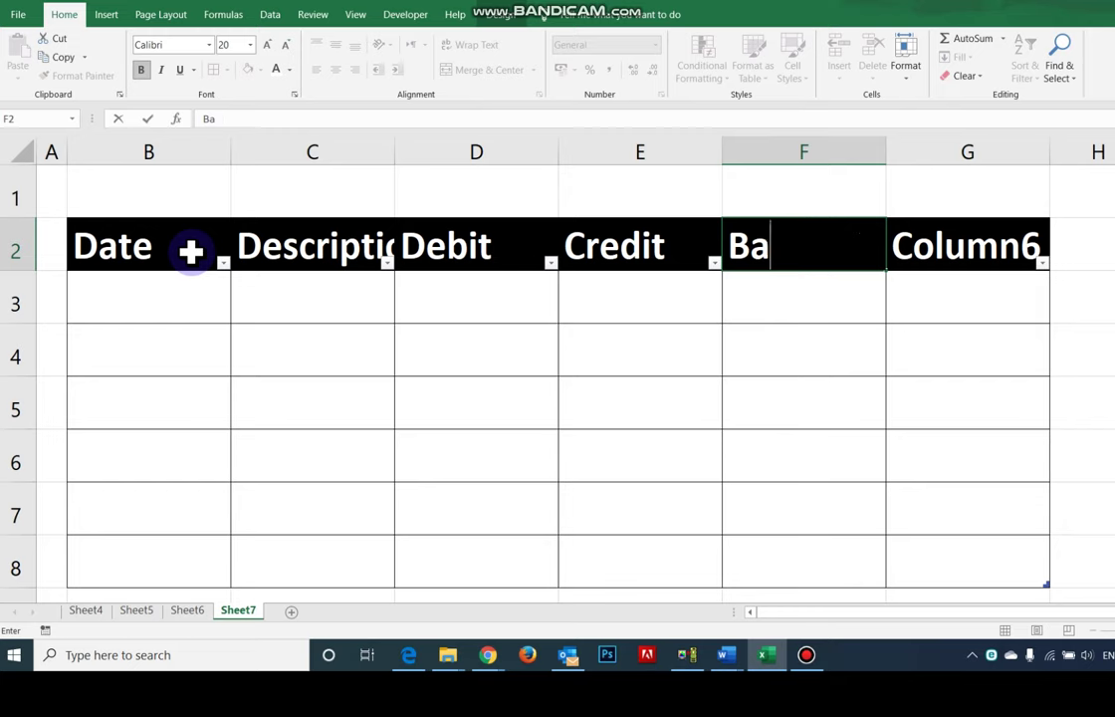
text(lance)
key(Tab)
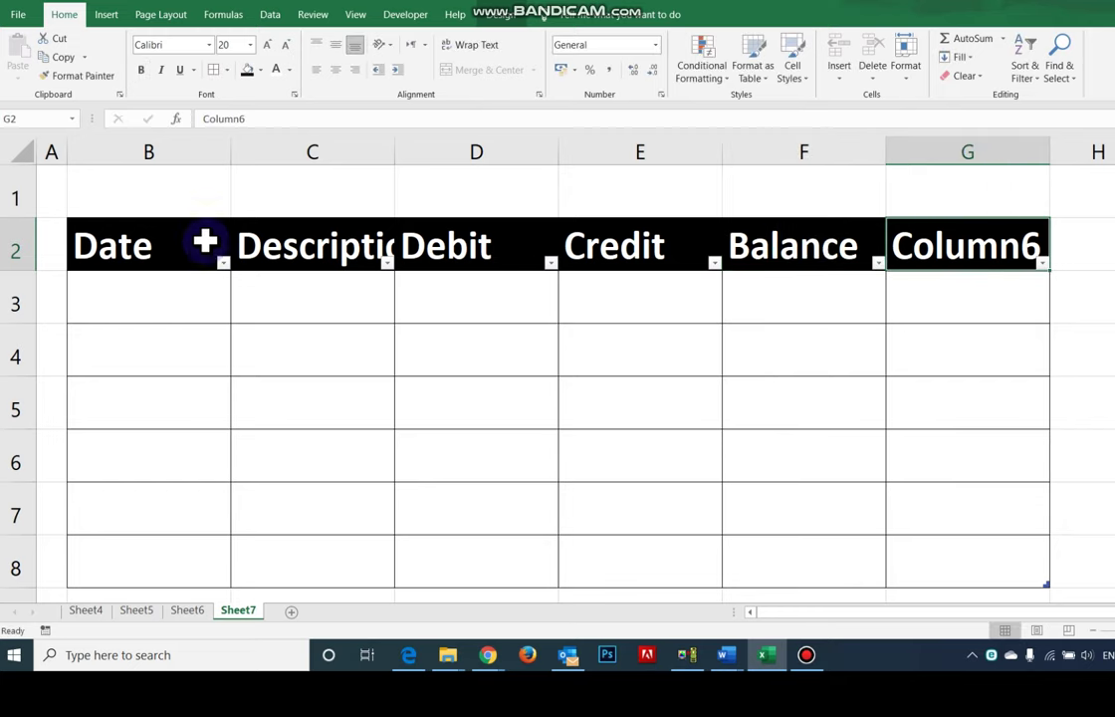
Delete the unused sixth column from the table
right_click(951, 149)
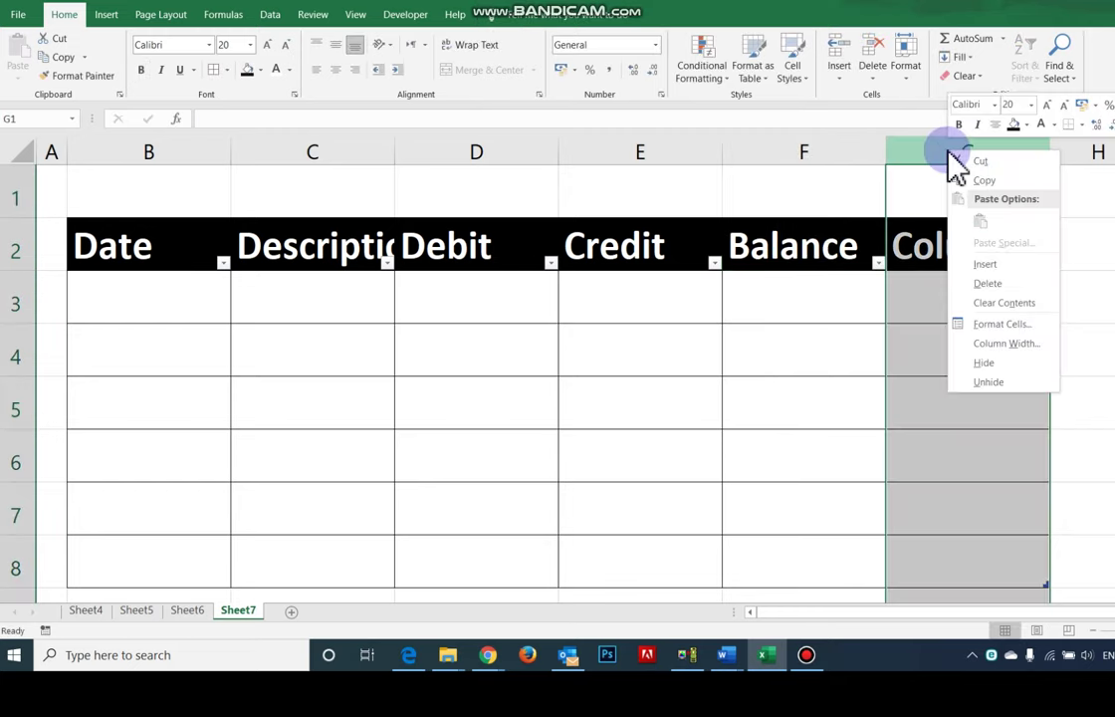
click(989, 282)
click(178, 300)
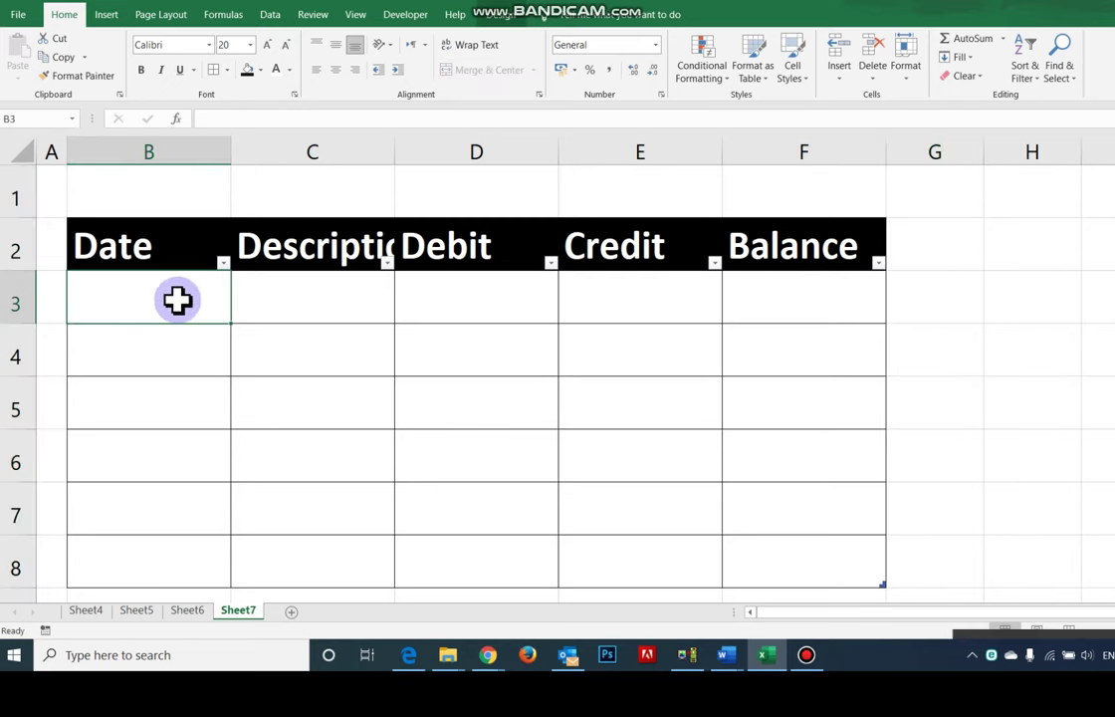
Enter 02/08/2021 in B3, shrink the date cells' font and center the Date column
text(02/08/2021)
key(Return)
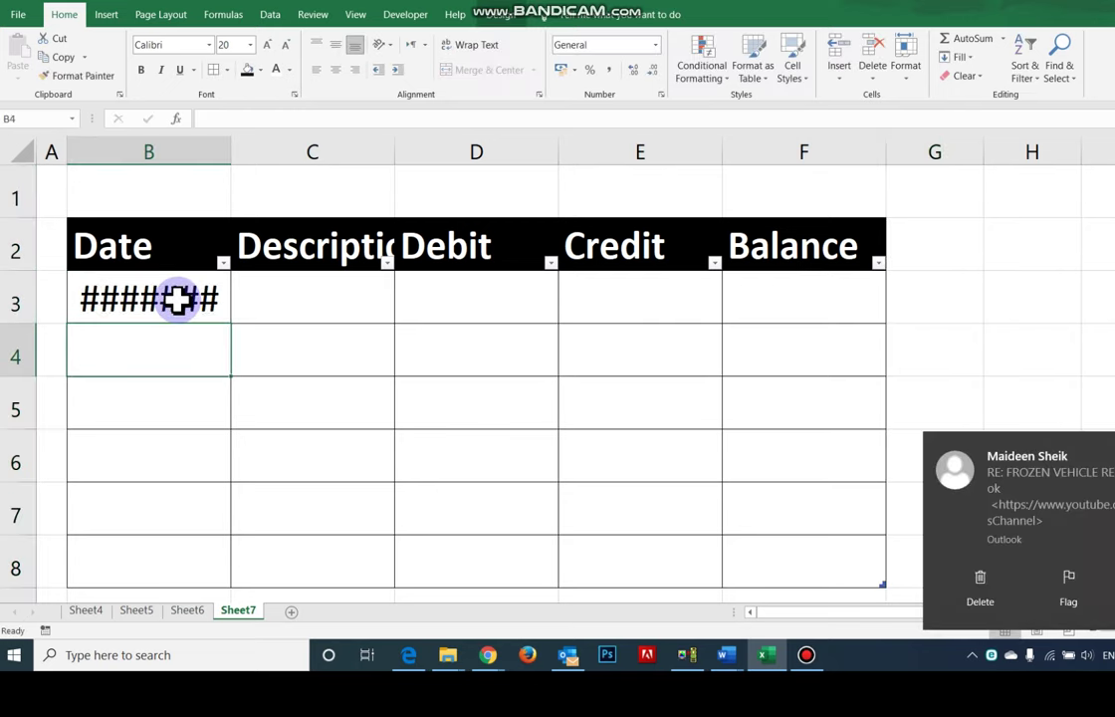
click(177, 302)
drag(178, 304, 150, 560)
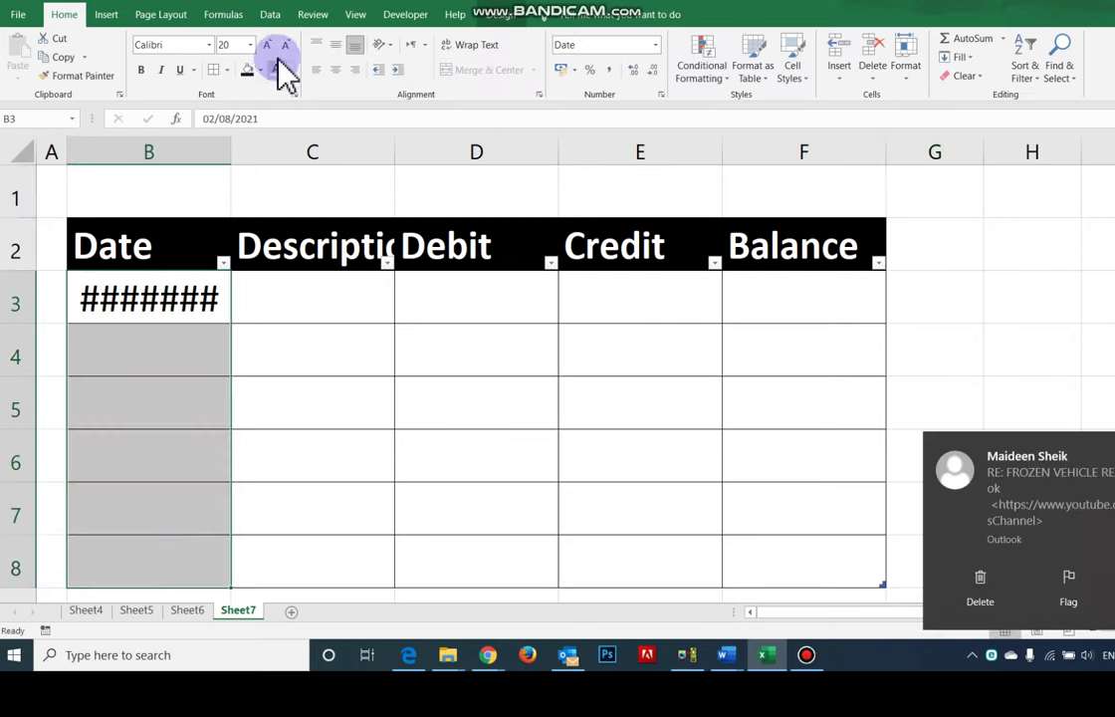
click(287, 46)
click(287, 46)
click(287, 46)
click(166, 150)
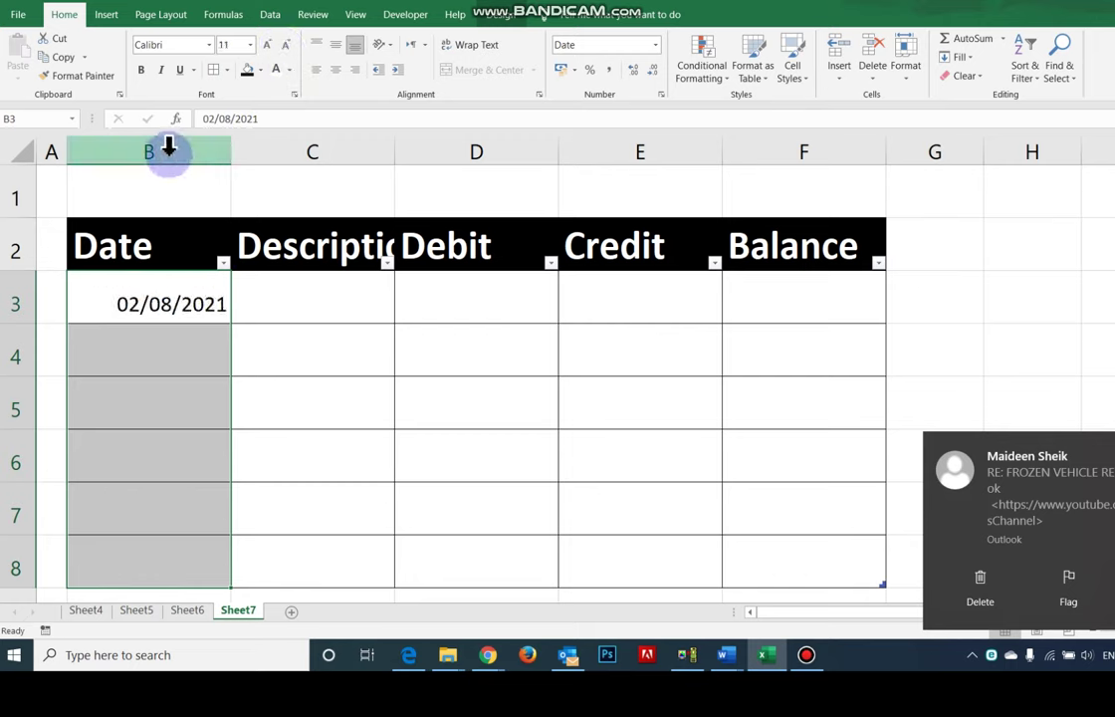
click(336, 72)
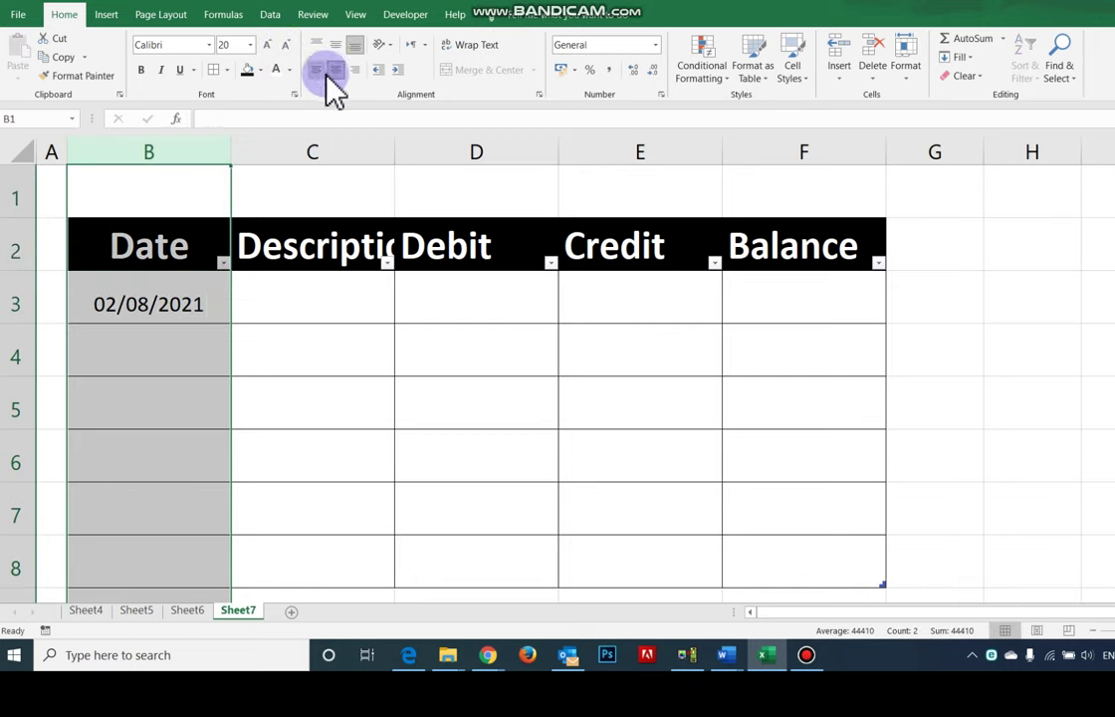
Type Opening Balance in C3 and autofit the Description column
click(319, 290)
double_click(395, 152)
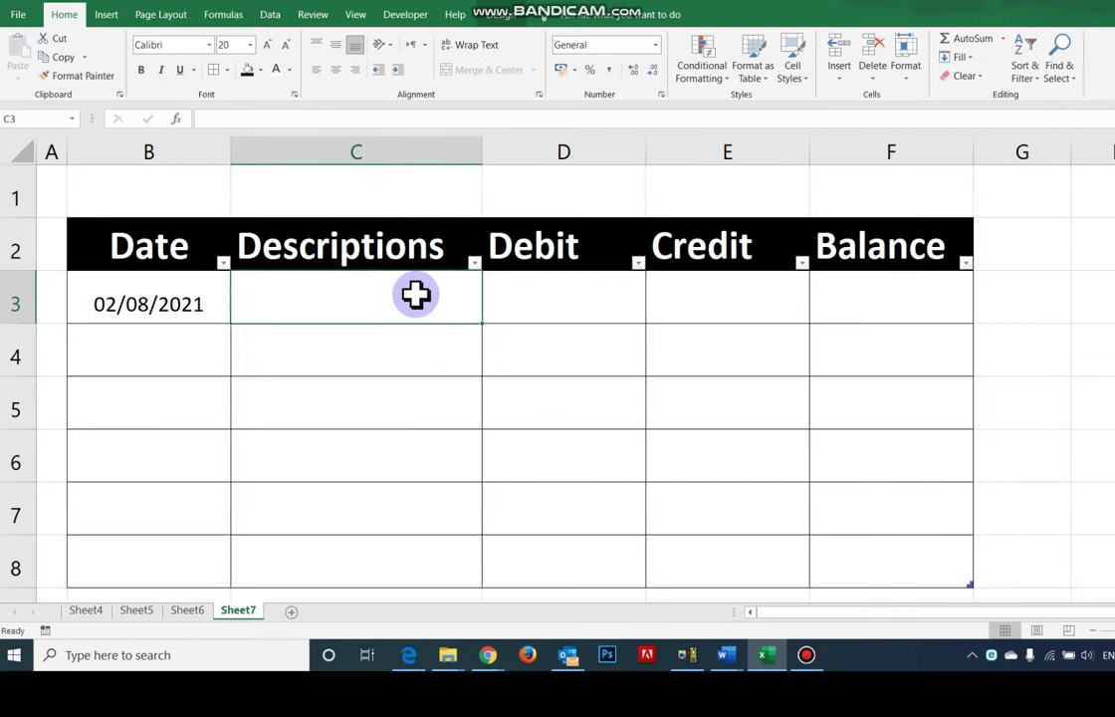
text(Open)
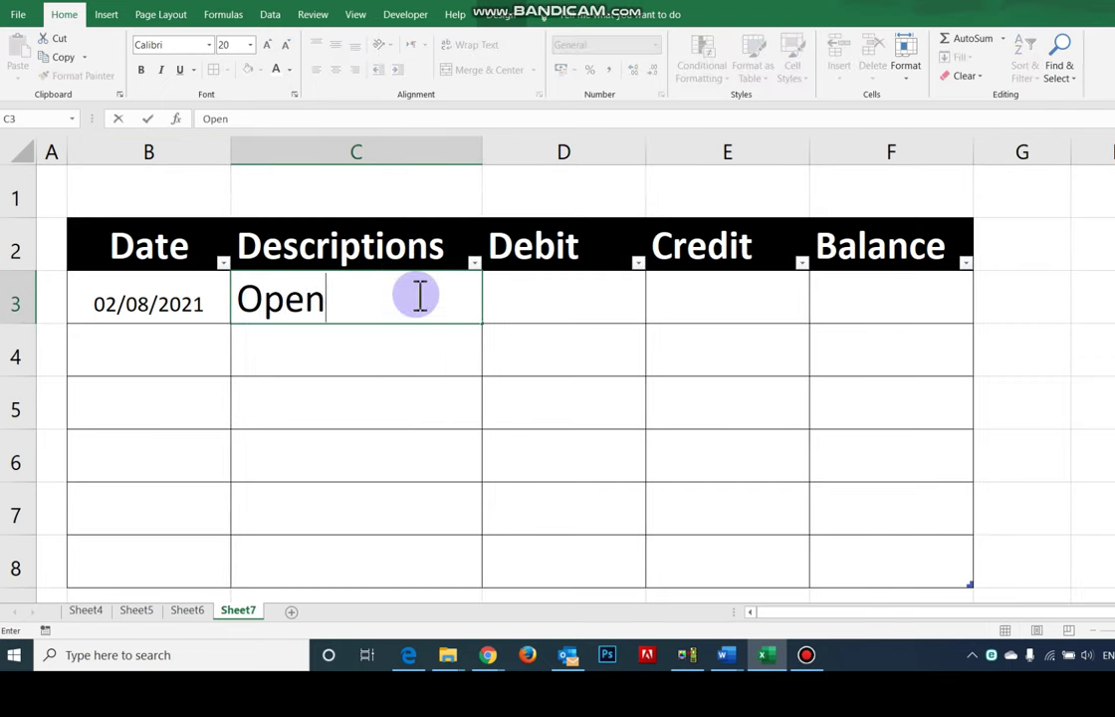
text(ing )
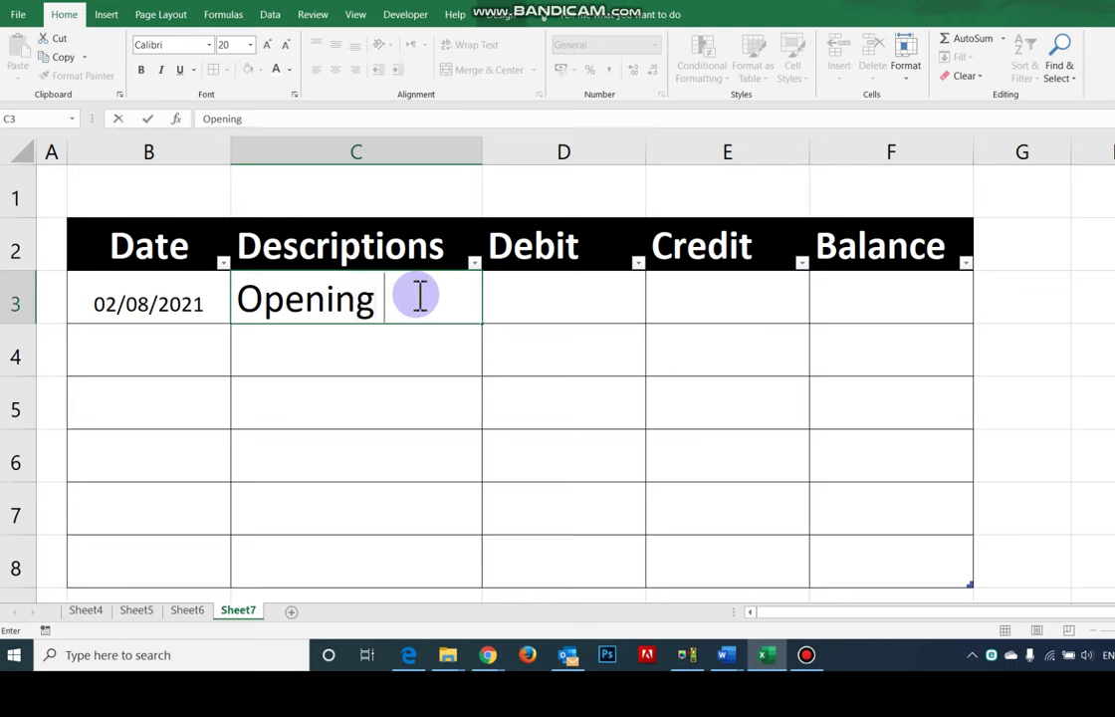
text(Baln)
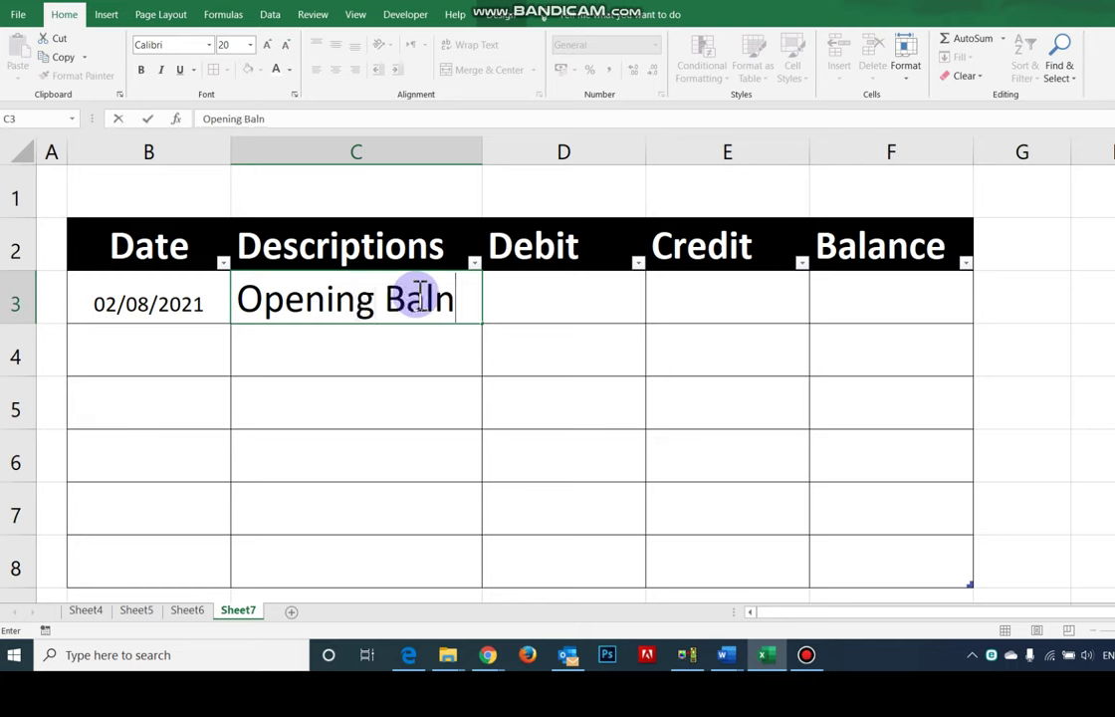
key(BackSpace)
text(ance)
key(Tab)
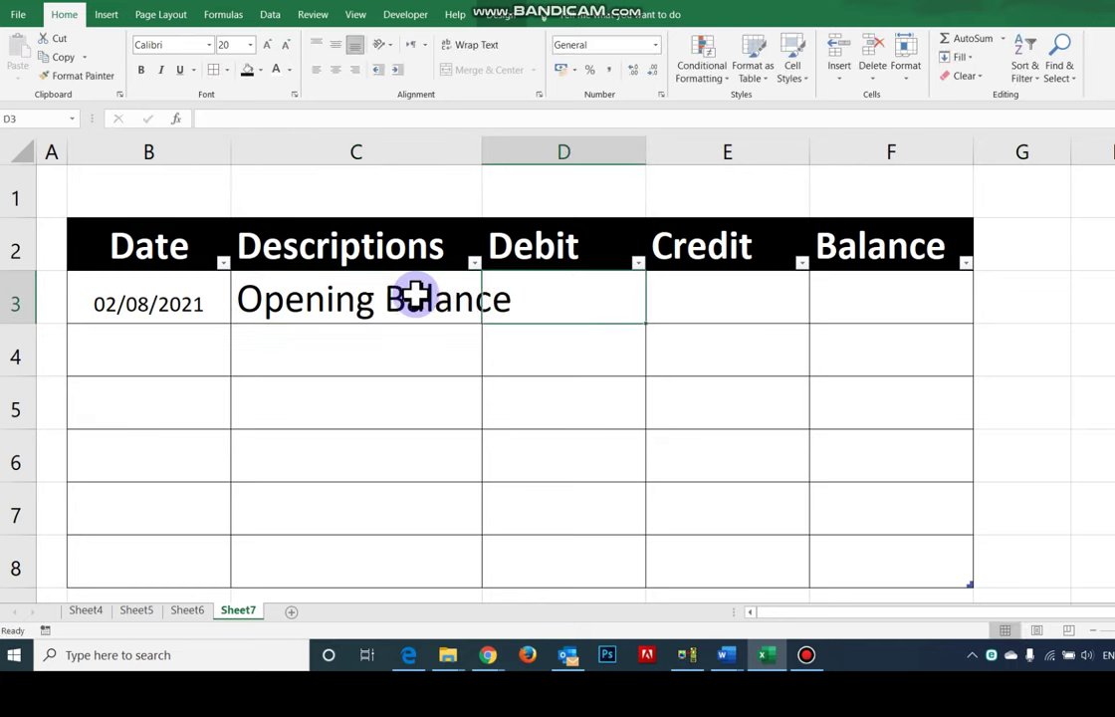
double_click(482, 152)
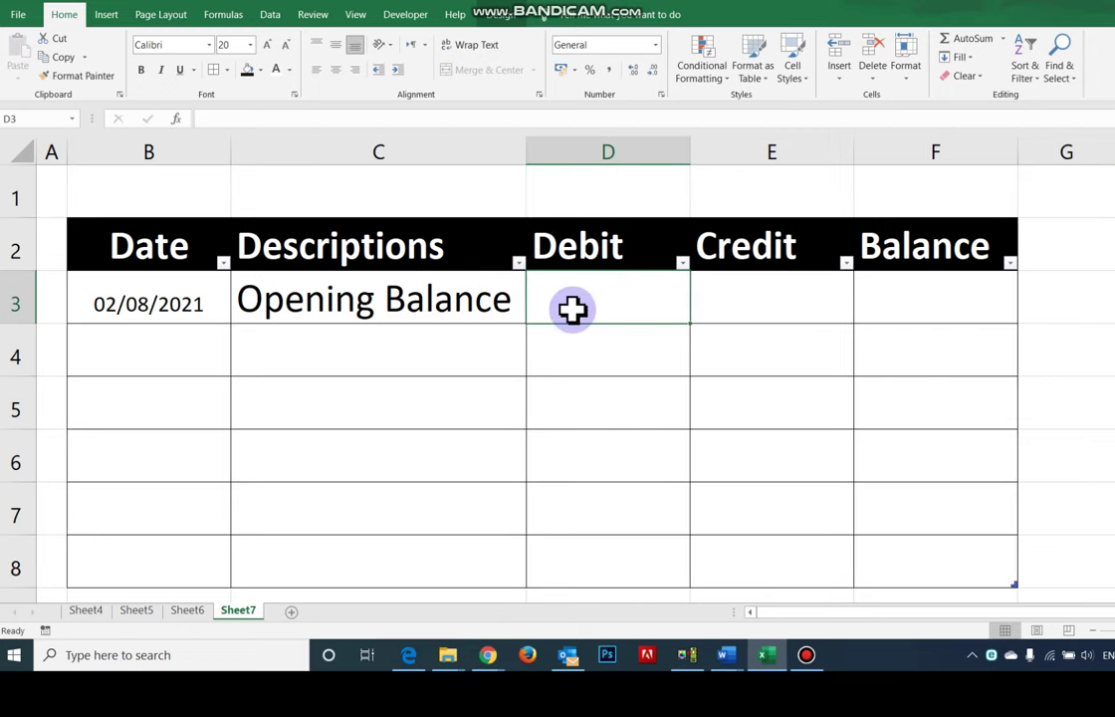
Enter an opening balance of 1000 in F3, then select D3:F8
click(762, 297)
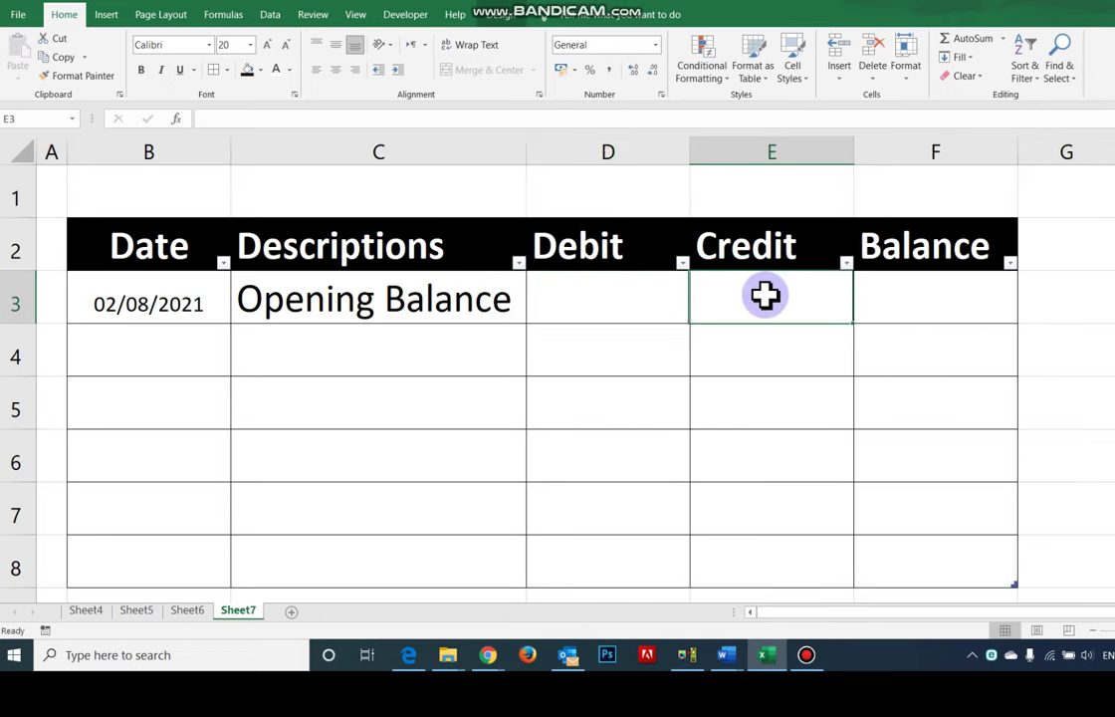
click(904, 290)
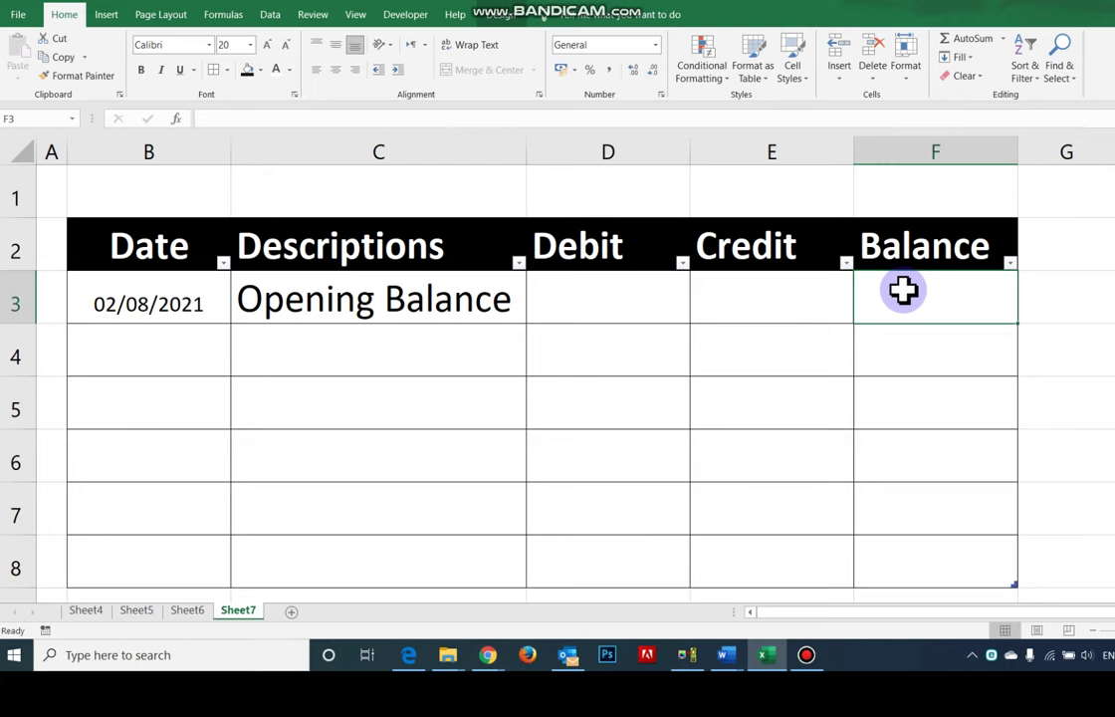
text(1000)
key(Return)
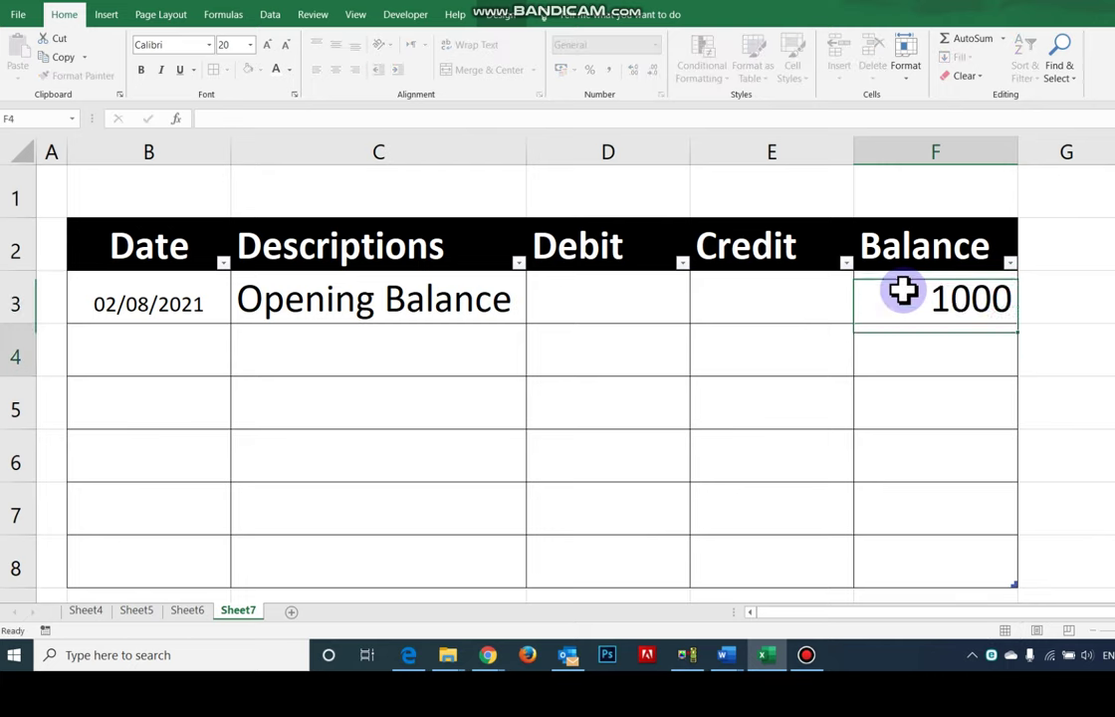
drag(903, 290, 676, 540)
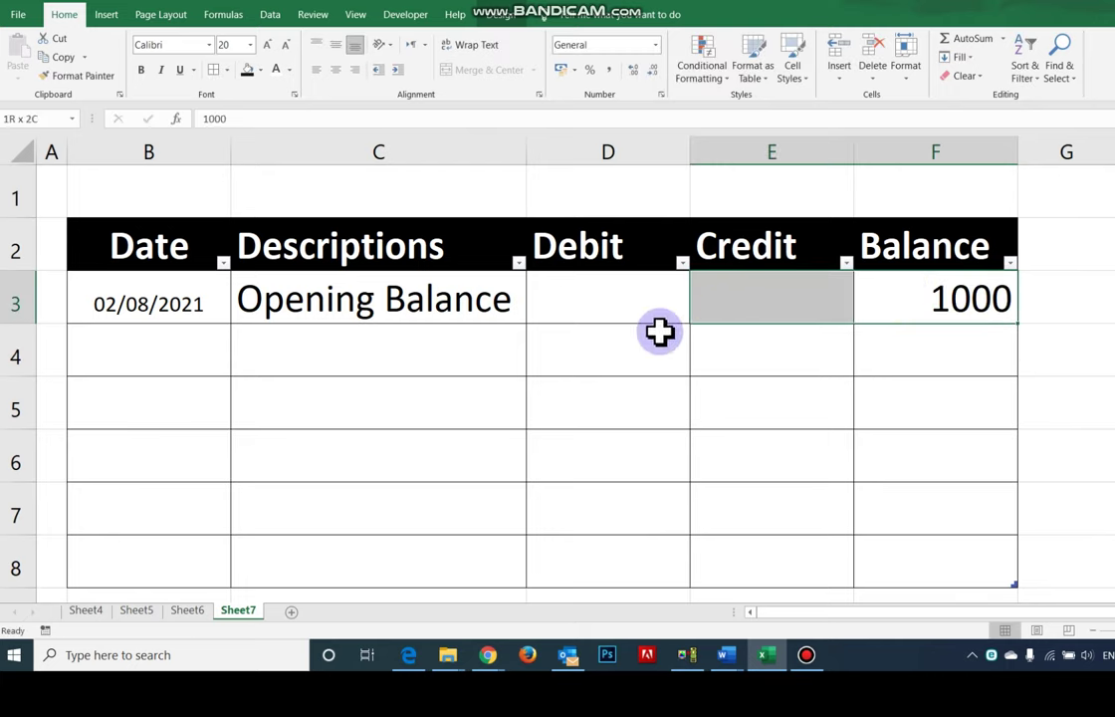
Apply the Number format to D3:F8 so the opening balance shows 1000.00
click(656, 46)
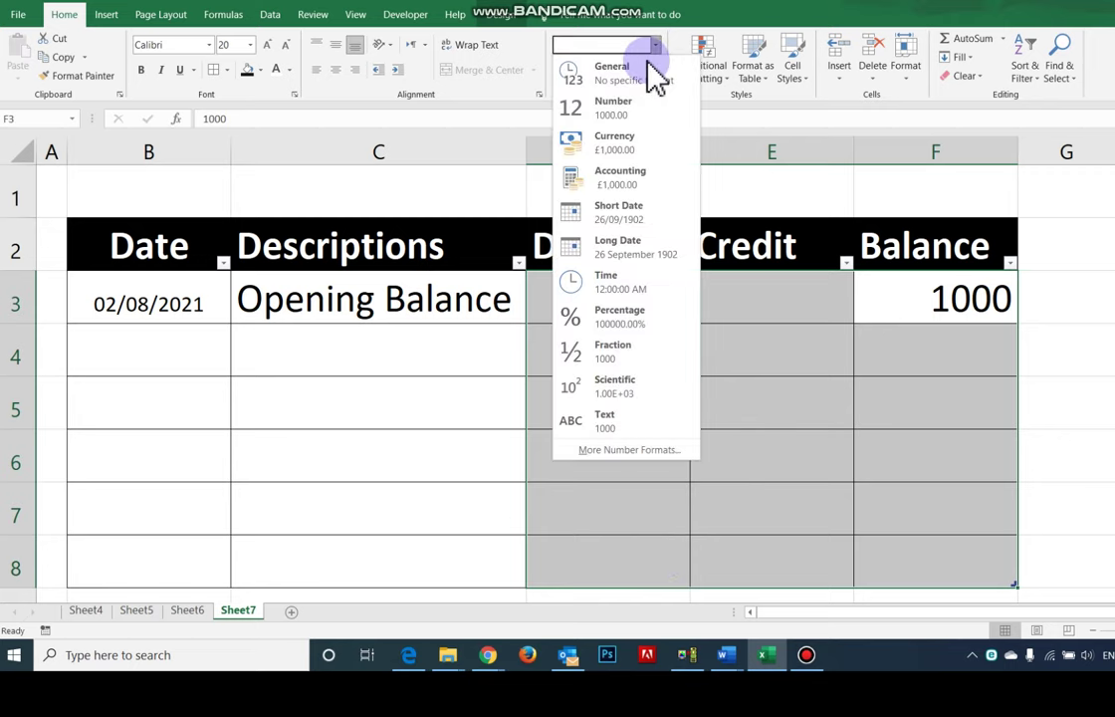
click(632, 110)
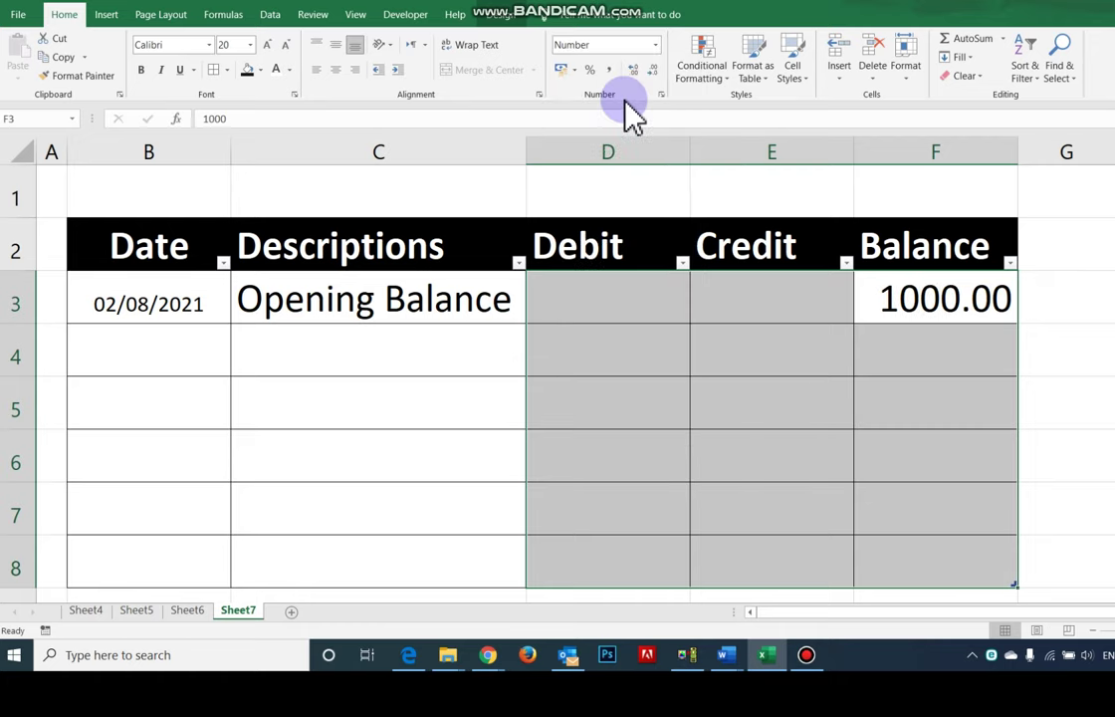
click(912, 347)
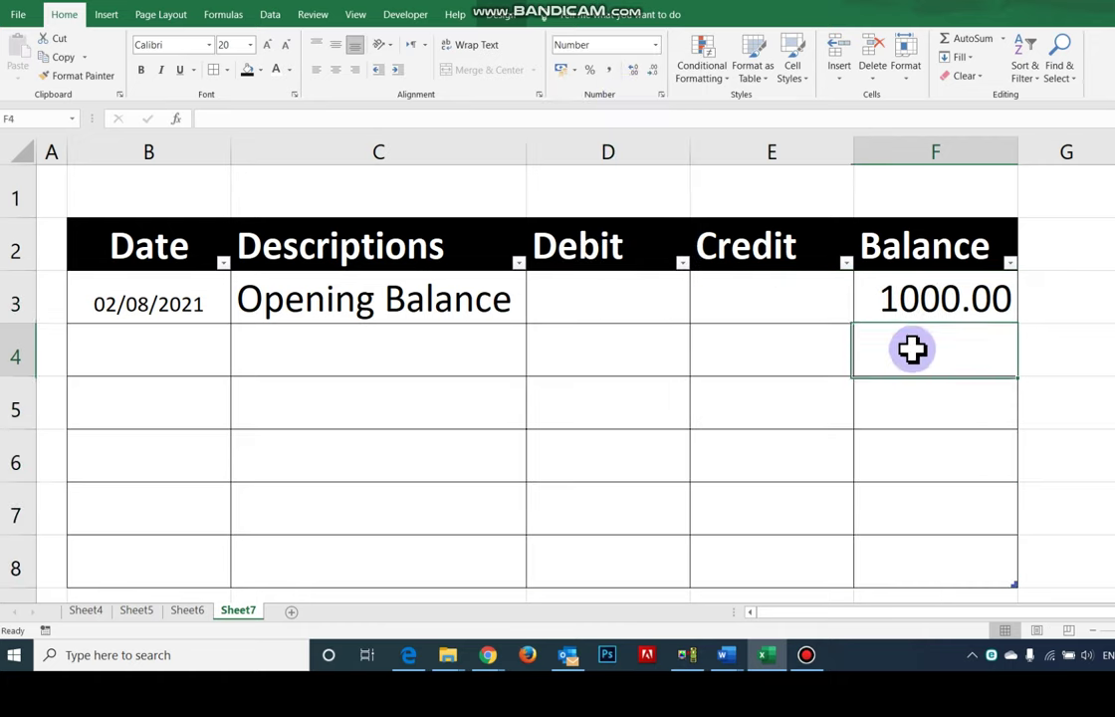
Record row 4 as 03/08/2021, Rent pay, debit 500, and begin its balance formula
click(186, 358)
click(192, 309)
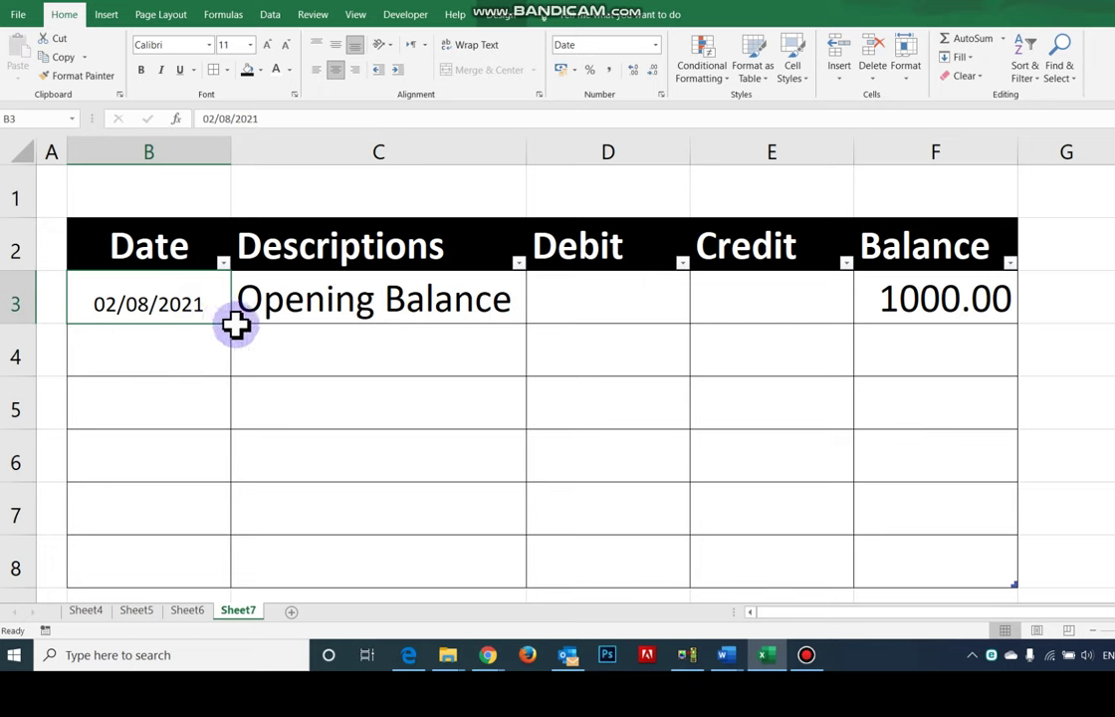
drag(233, 329, 221, 364)
click(282, 350)
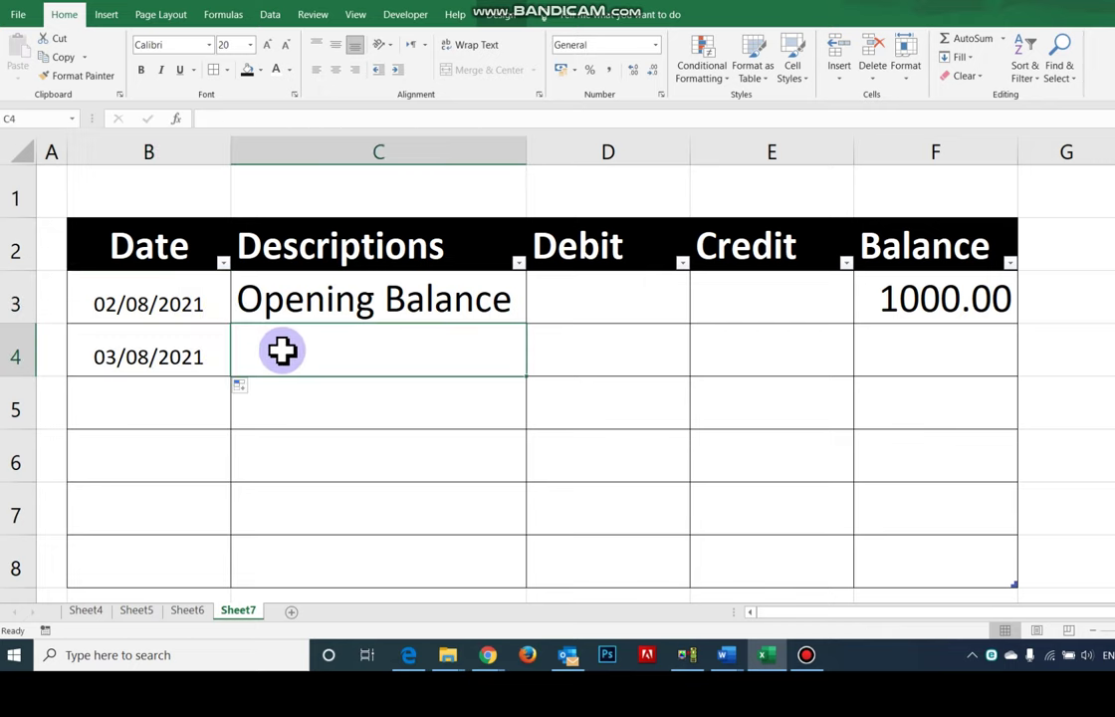
text(Re)
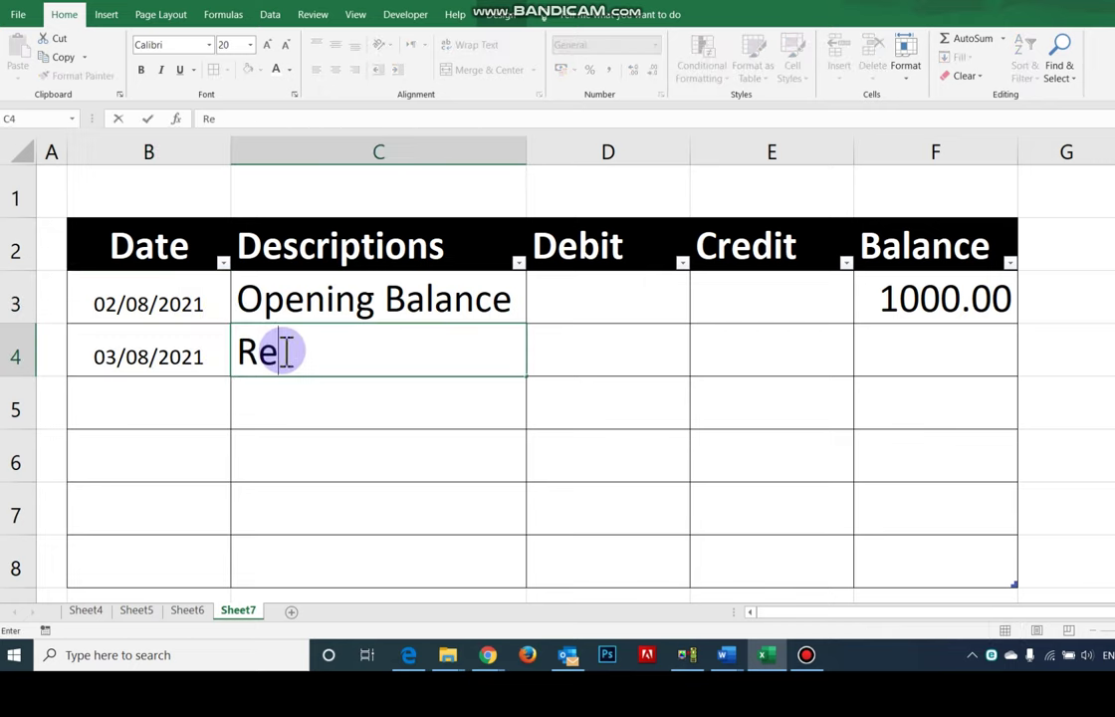
text(nt pay)
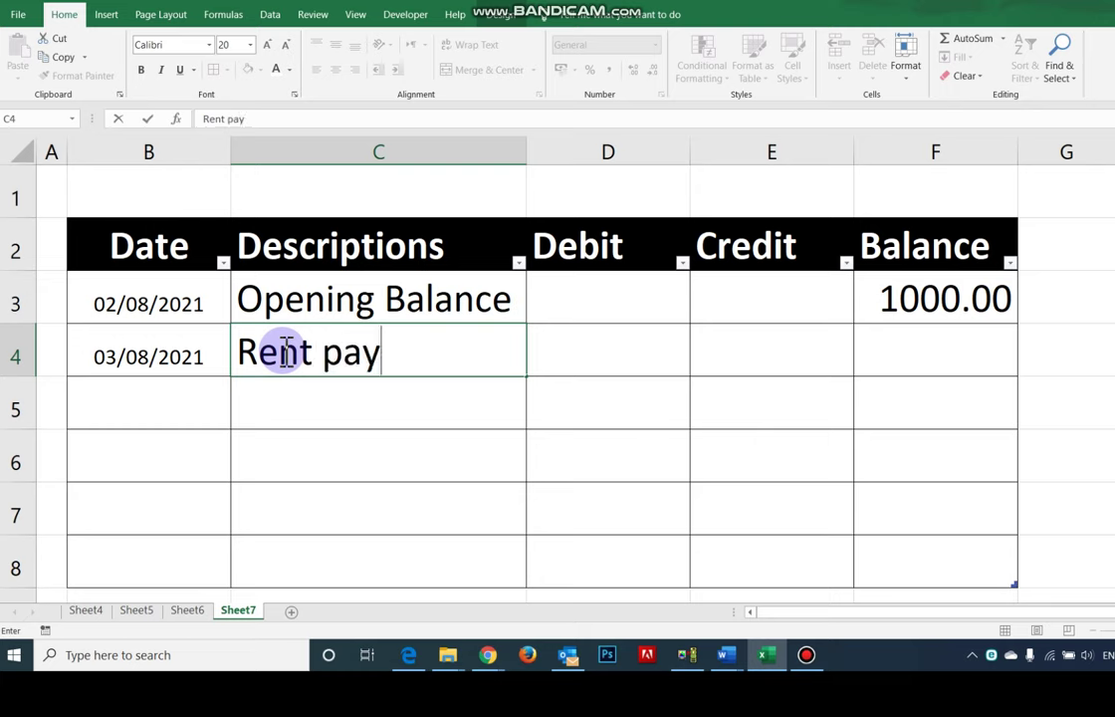
key(Tab)
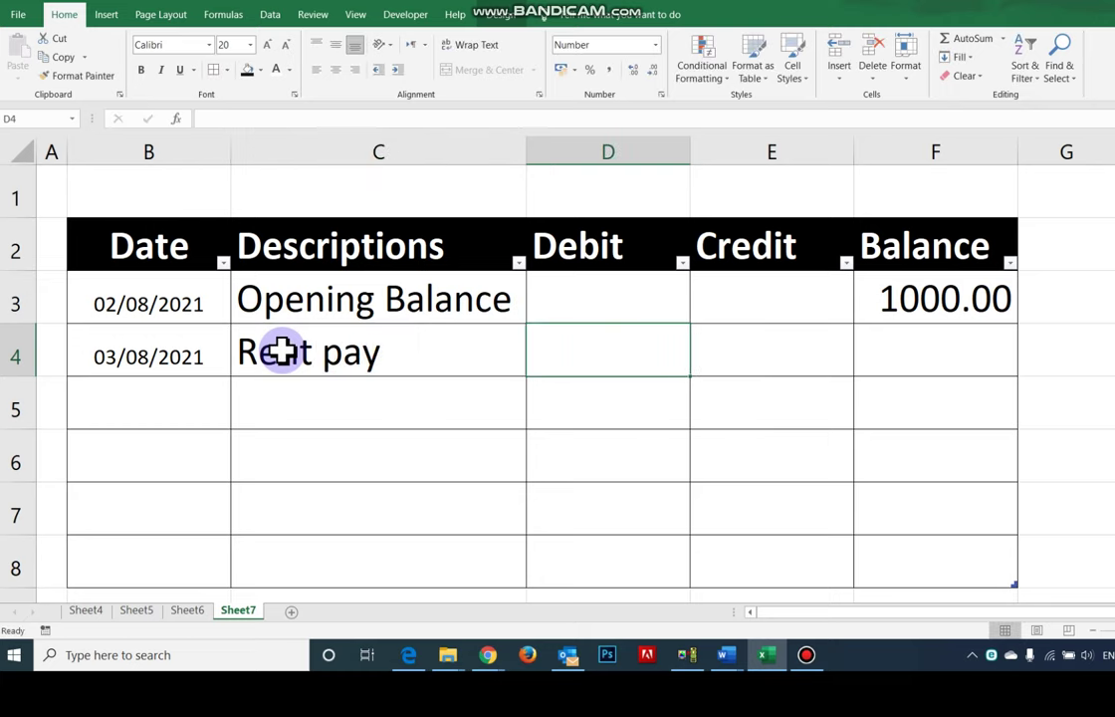
text(500)
key(Tab)
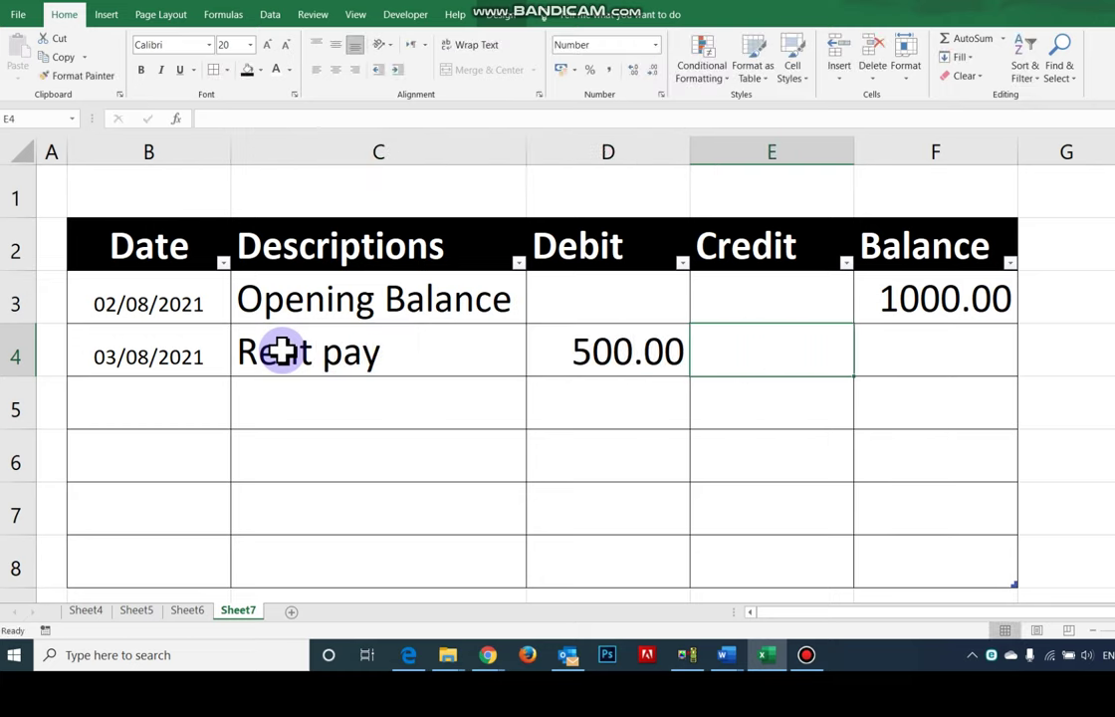
key(Tab)
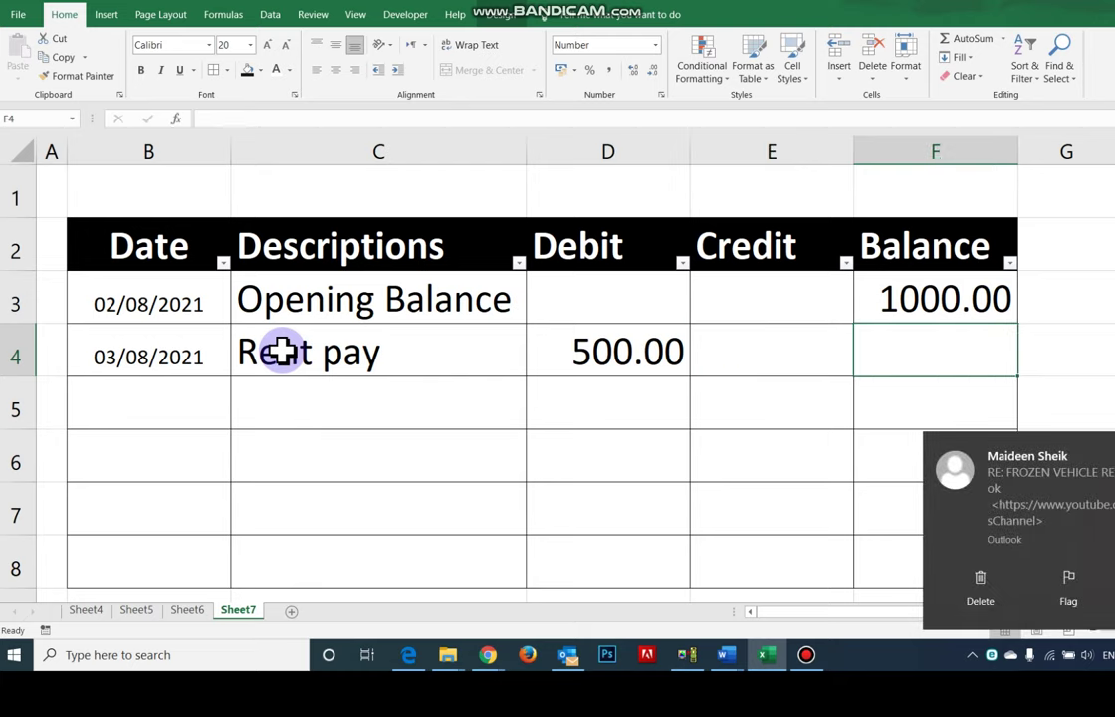
text(=)
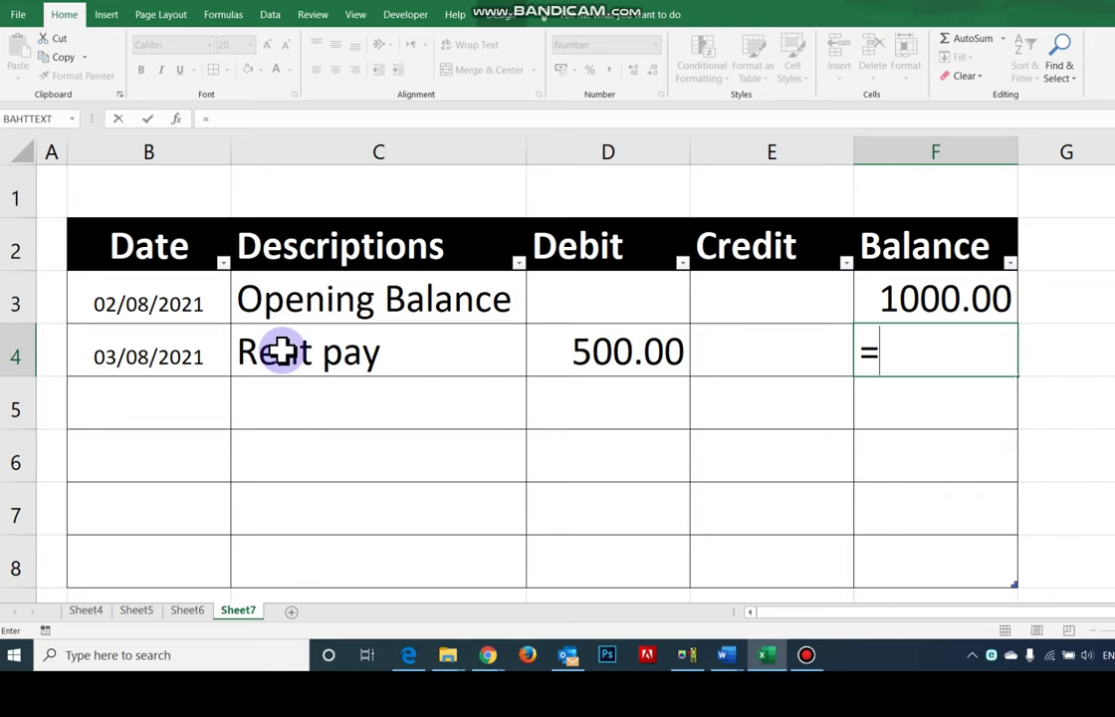
key(Up)
text(-)
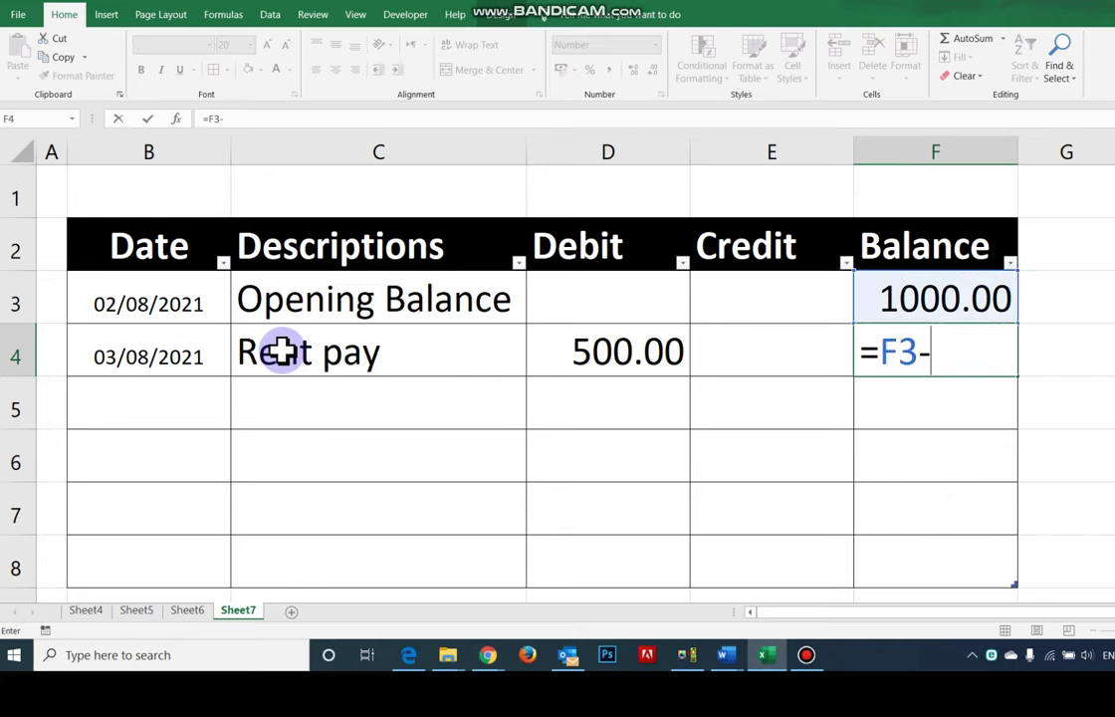
key(Left)
key(Left)
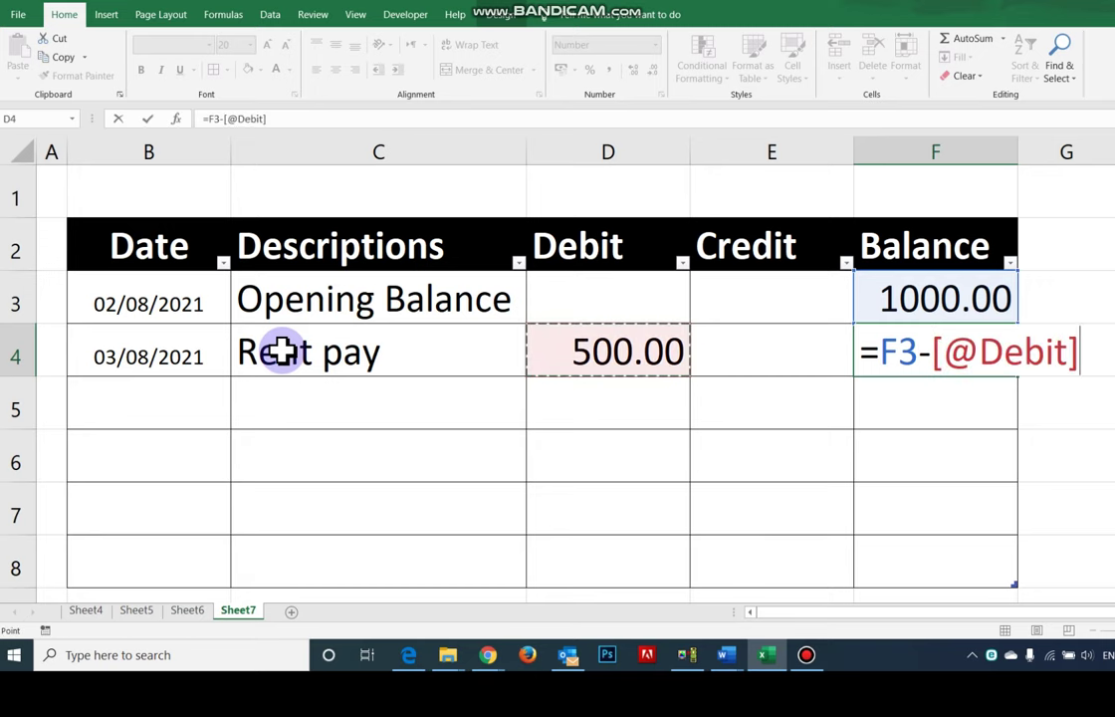
text(+)
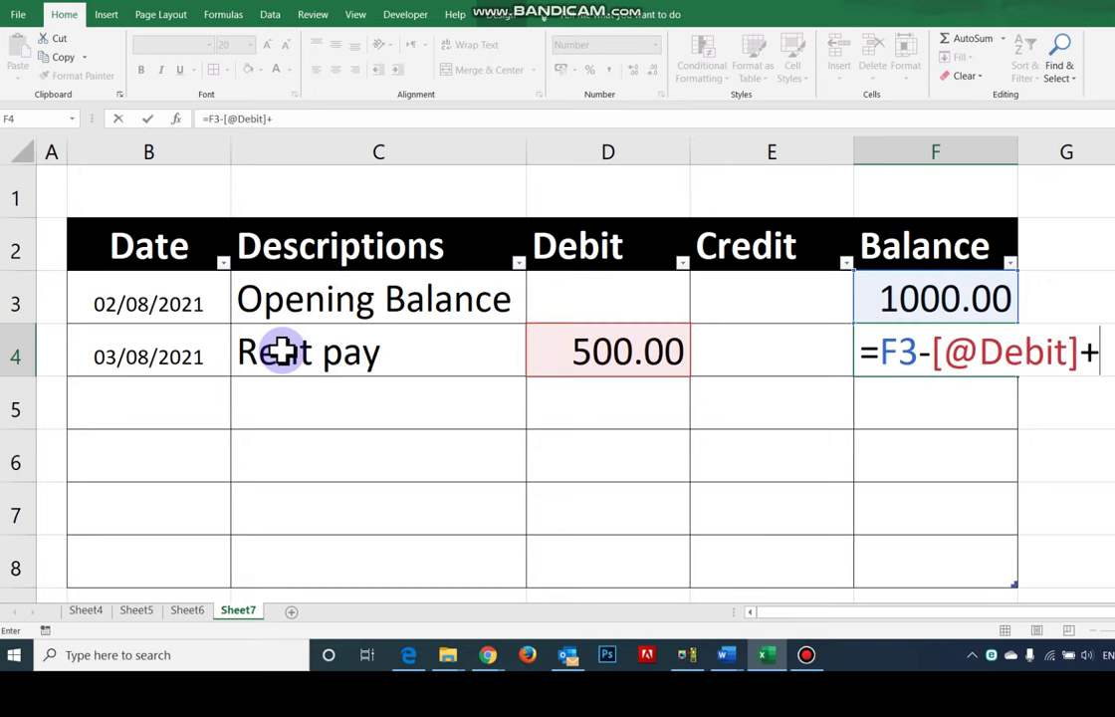
click(721, 348)
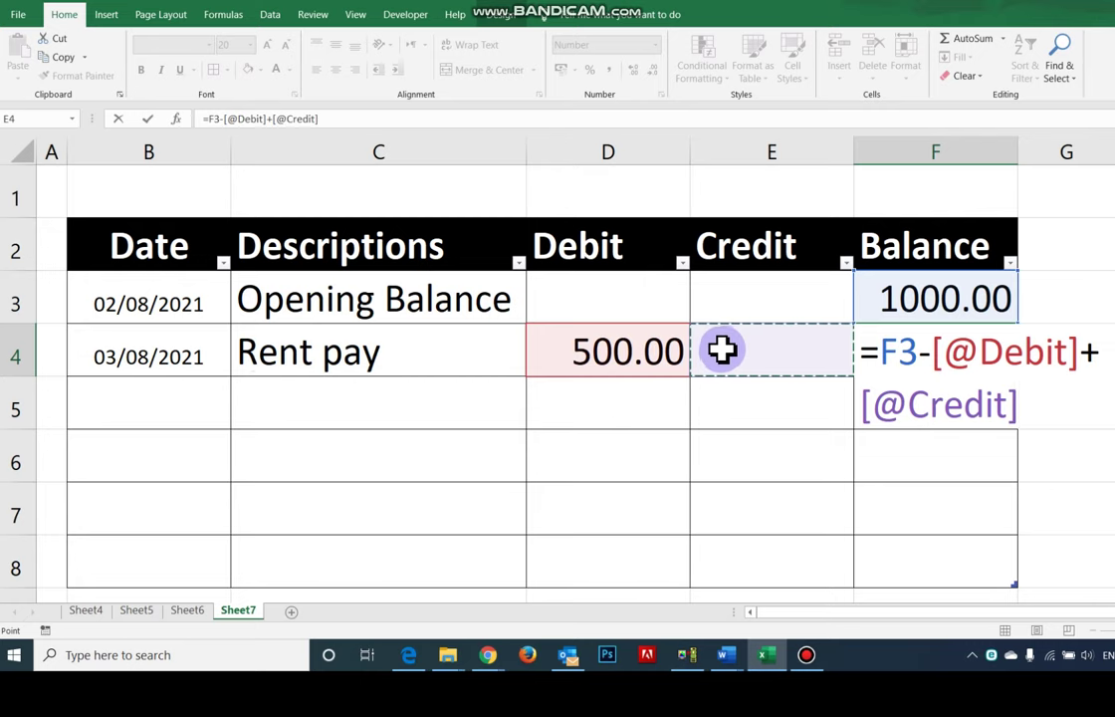
key(Return)
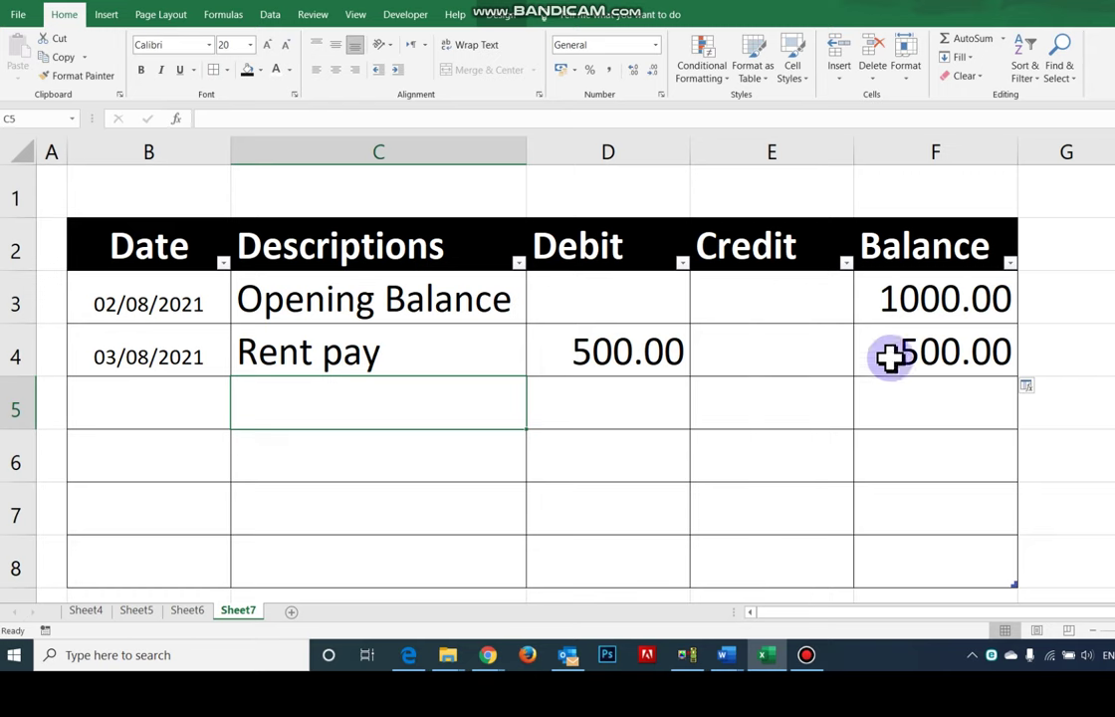
double_click(914, 350)
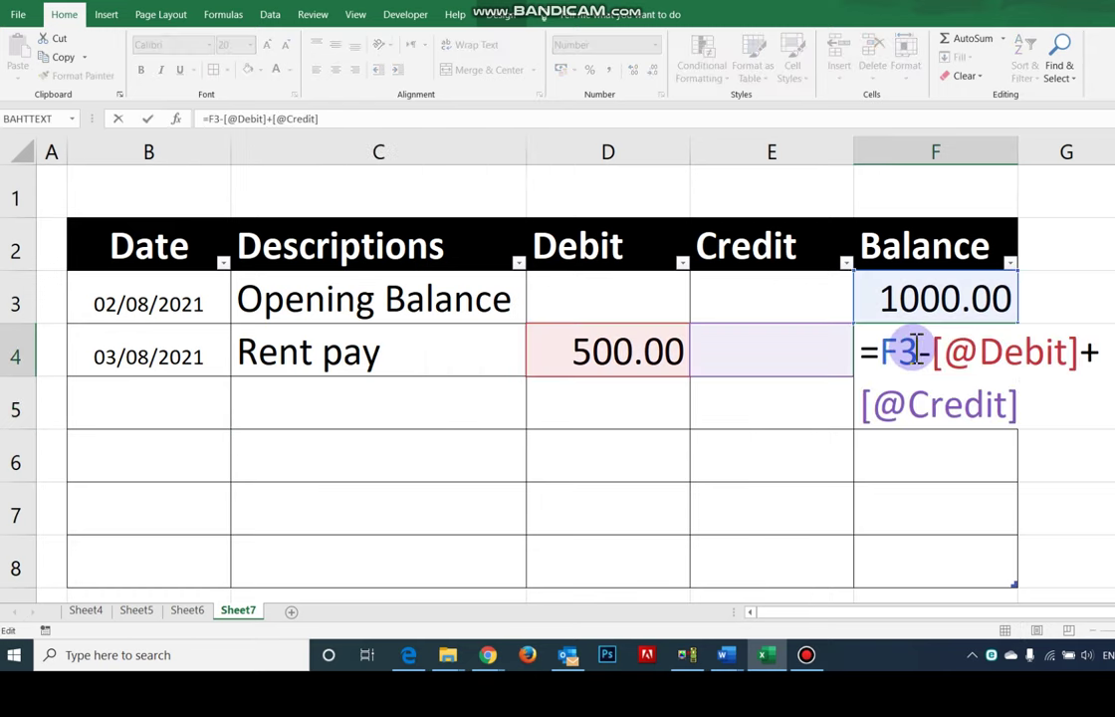
key(Escape)
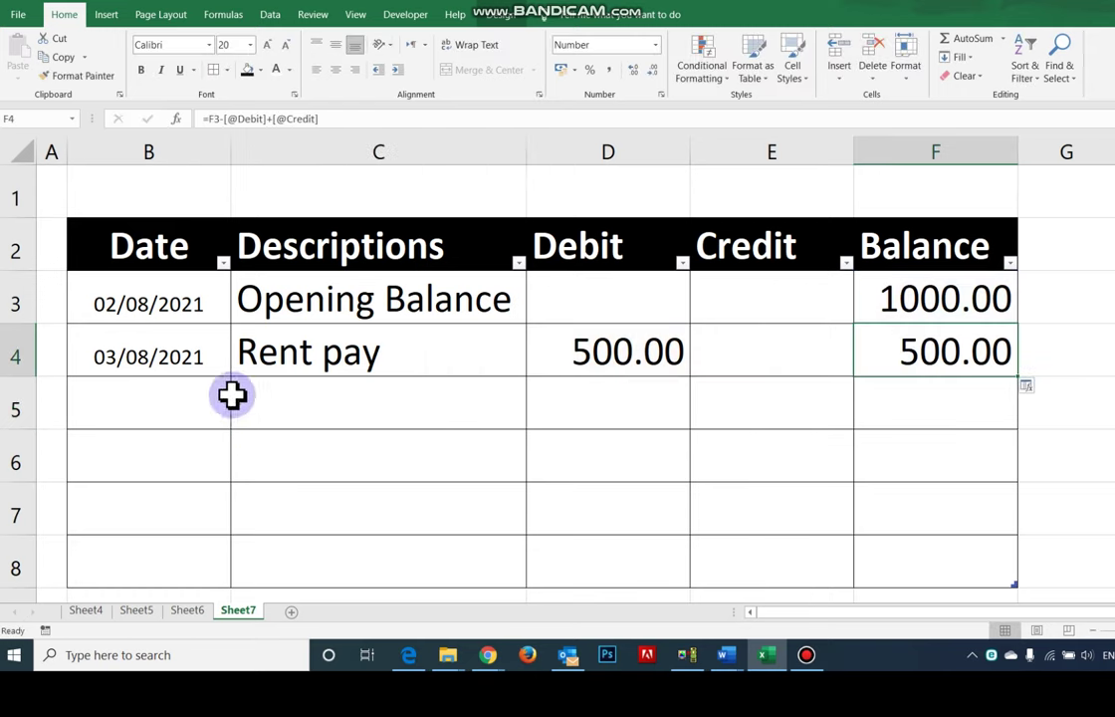
click(215, 361)
Fill 04/08/2021 into B5 and enter Recived Cheque with a 1500 credit
drag(230, 377, 266, 414)
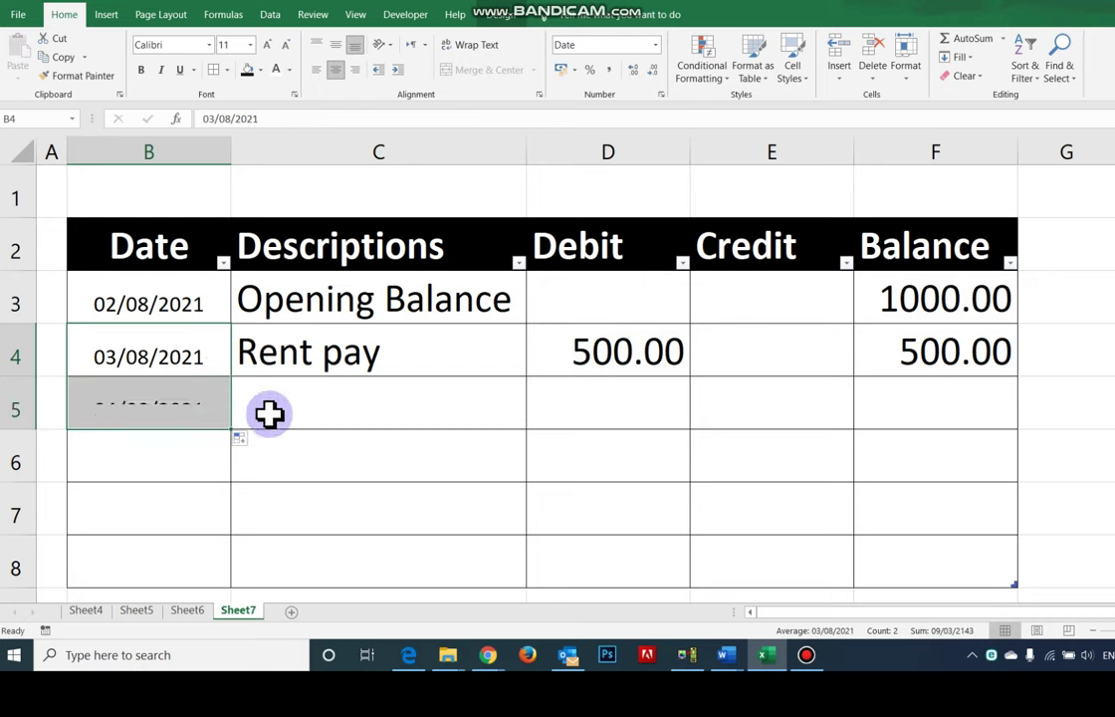
click(292, 407)
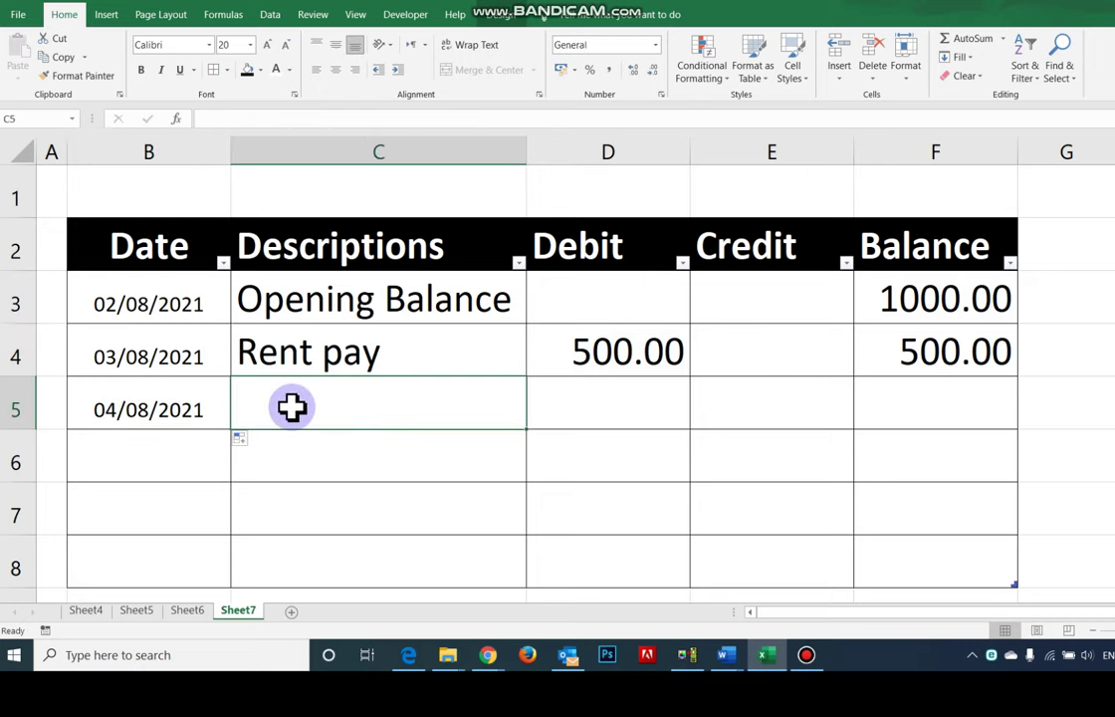
text(receiv)
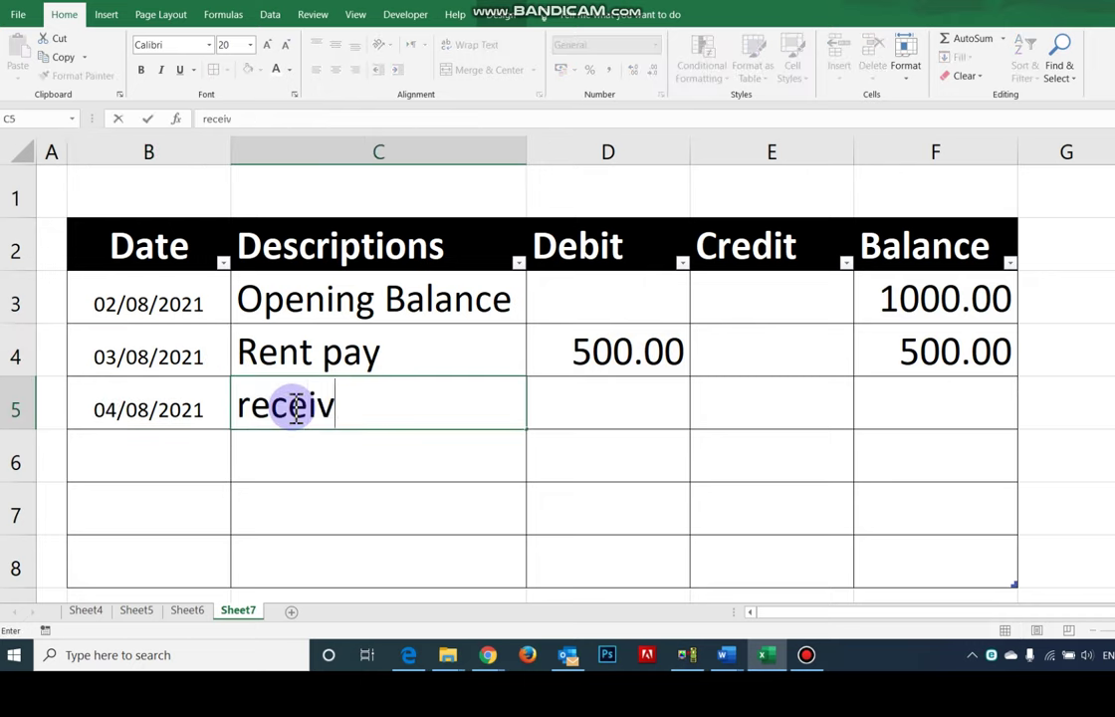
key(BackSpace)
key(BackSpace)
key(BackSpace)
text(Re)
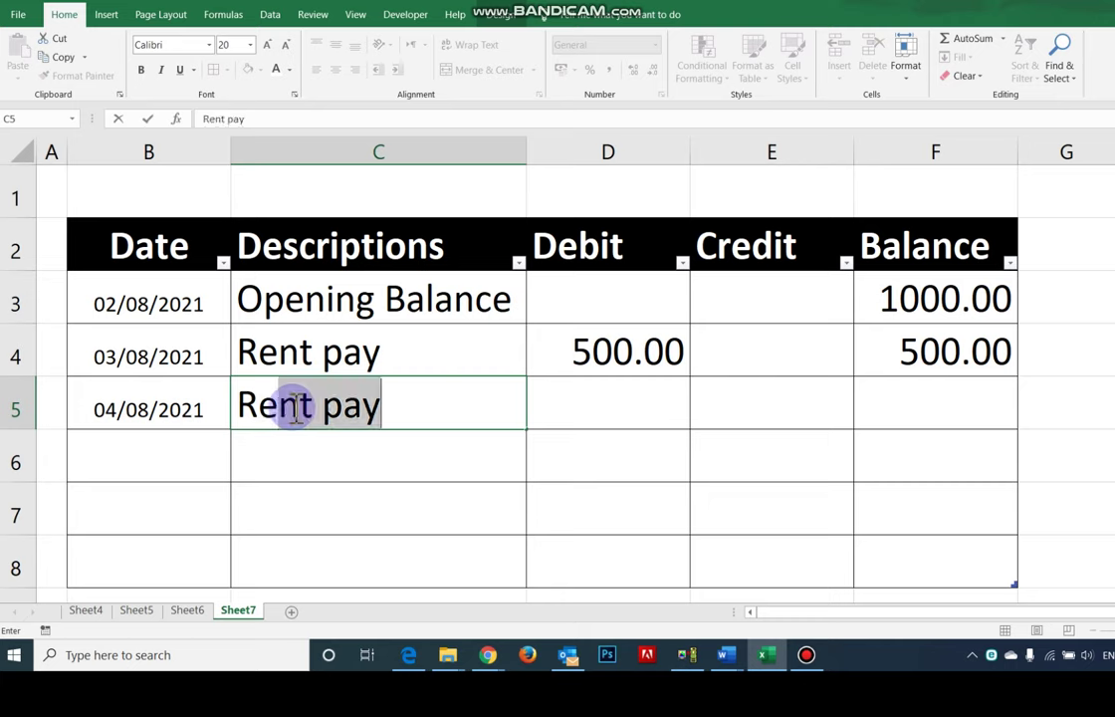
text(cived Che)
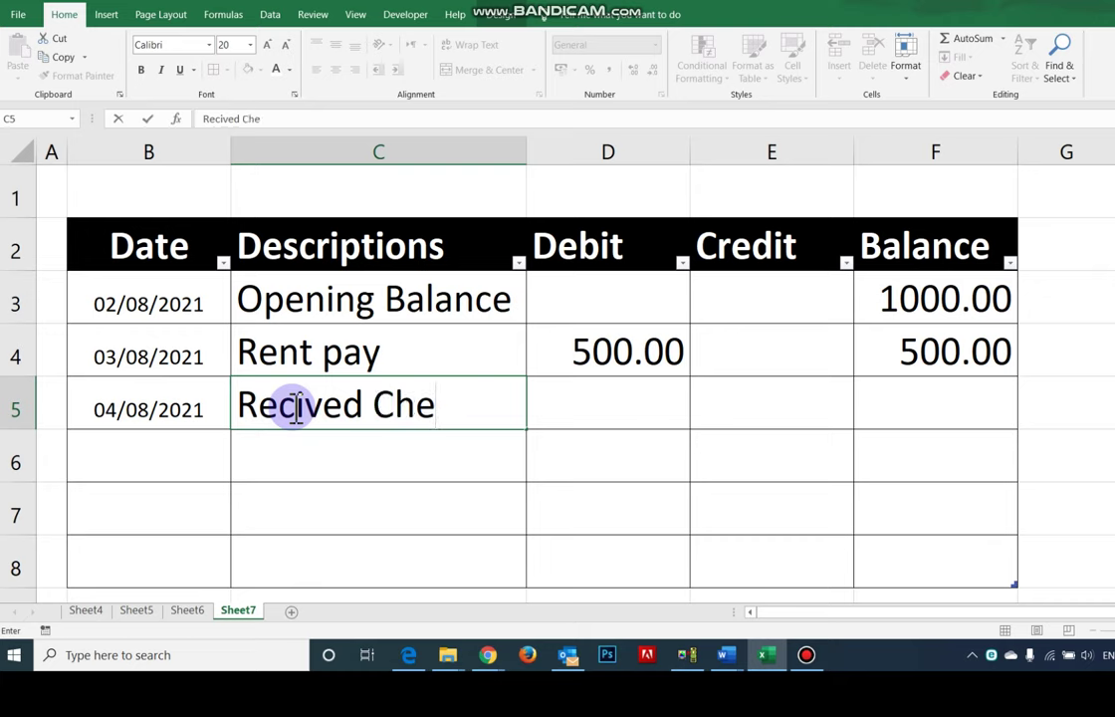
text(que)
key(Tab)
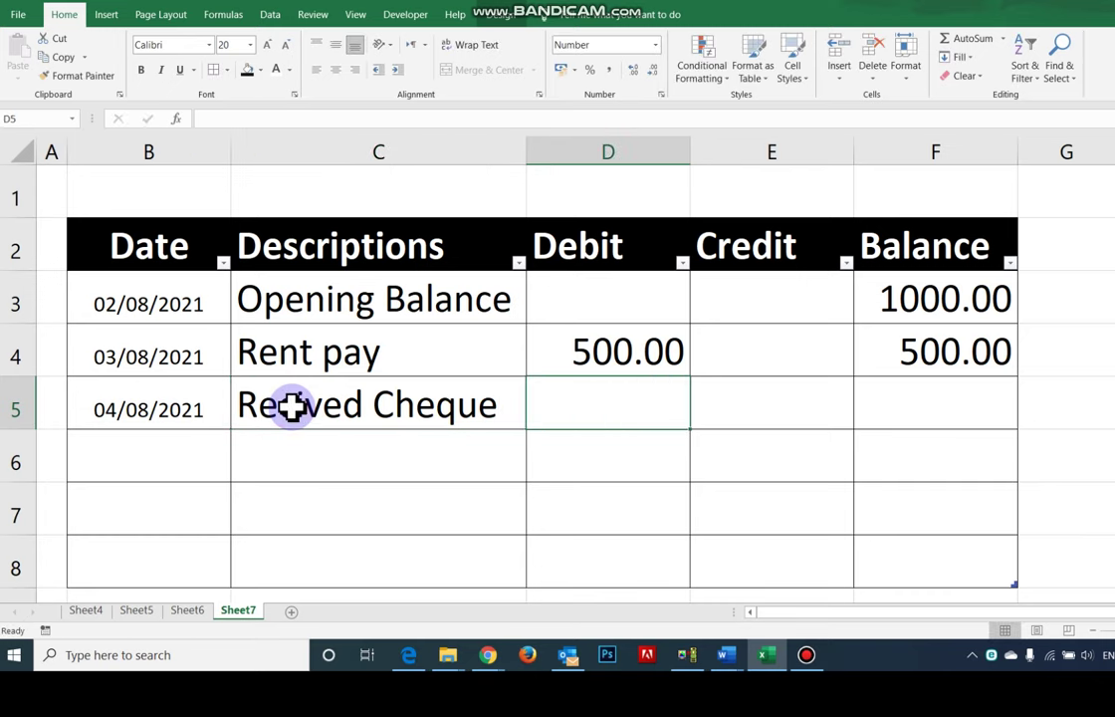
key(Tab)
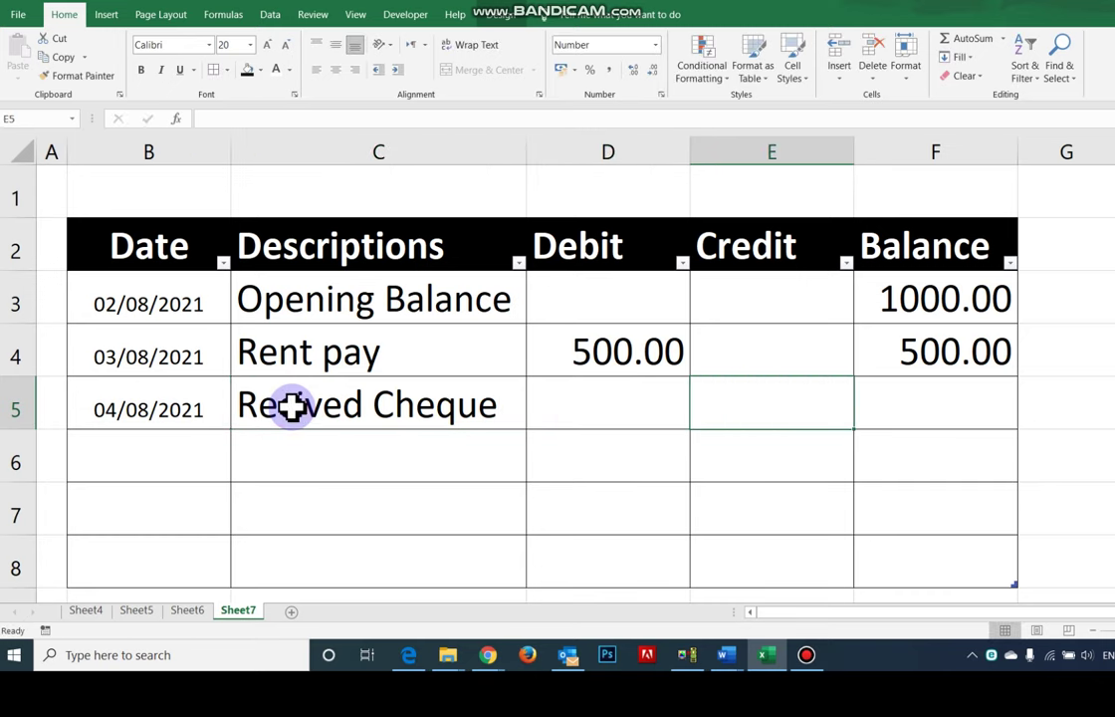
text(1500)
key(Tab)
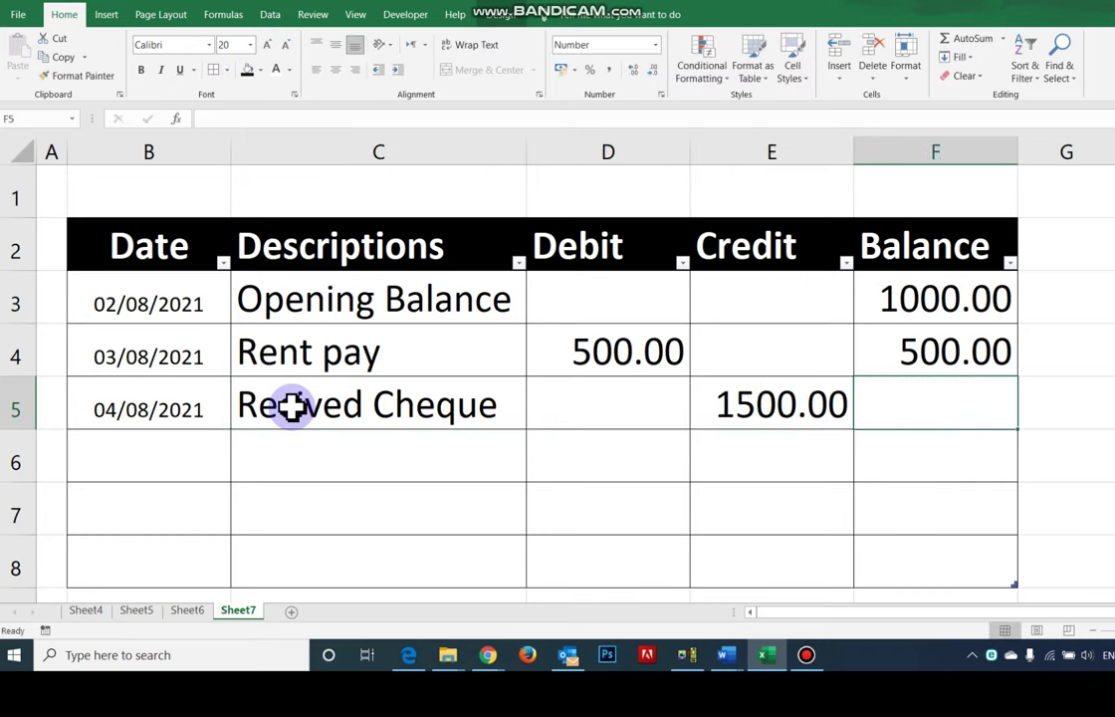
Copy the balance formula down to F5, giving 2000.00
click(971, 353)
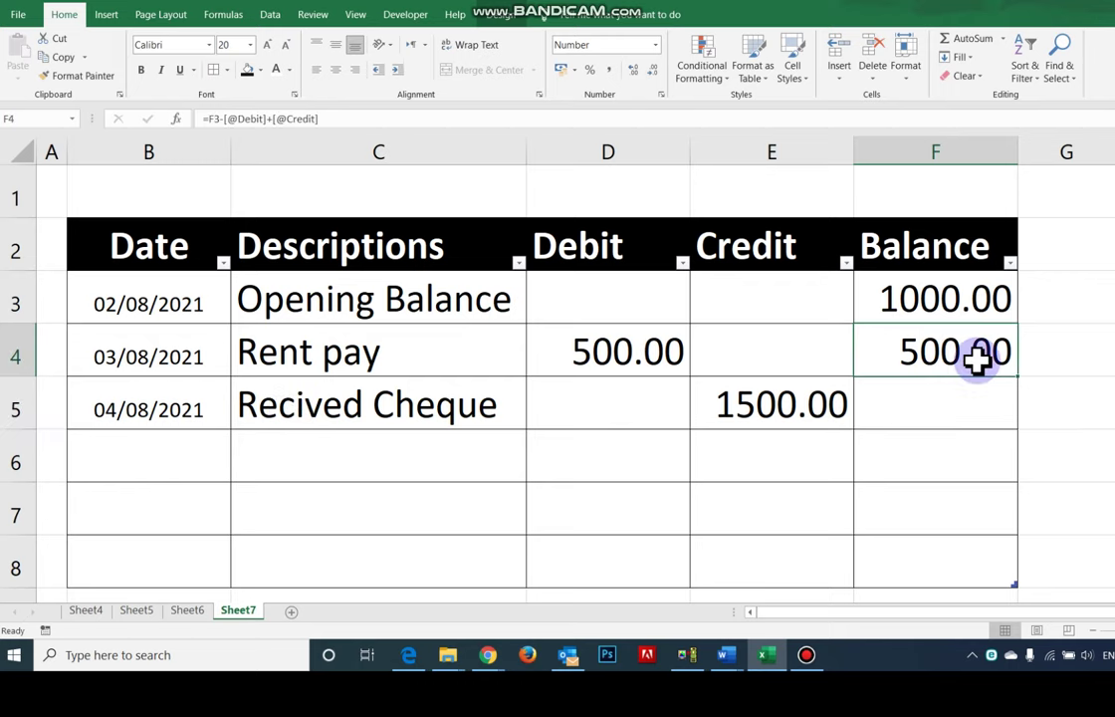
drag(1012, 372, 1022, 408)
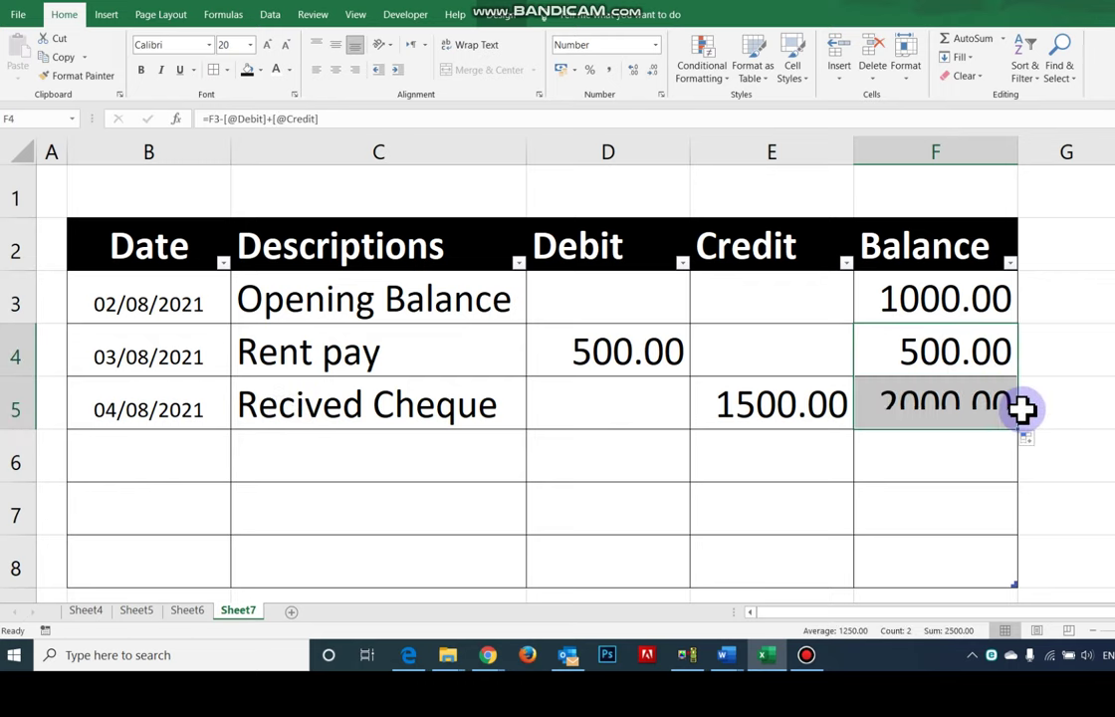
click(189, 409)
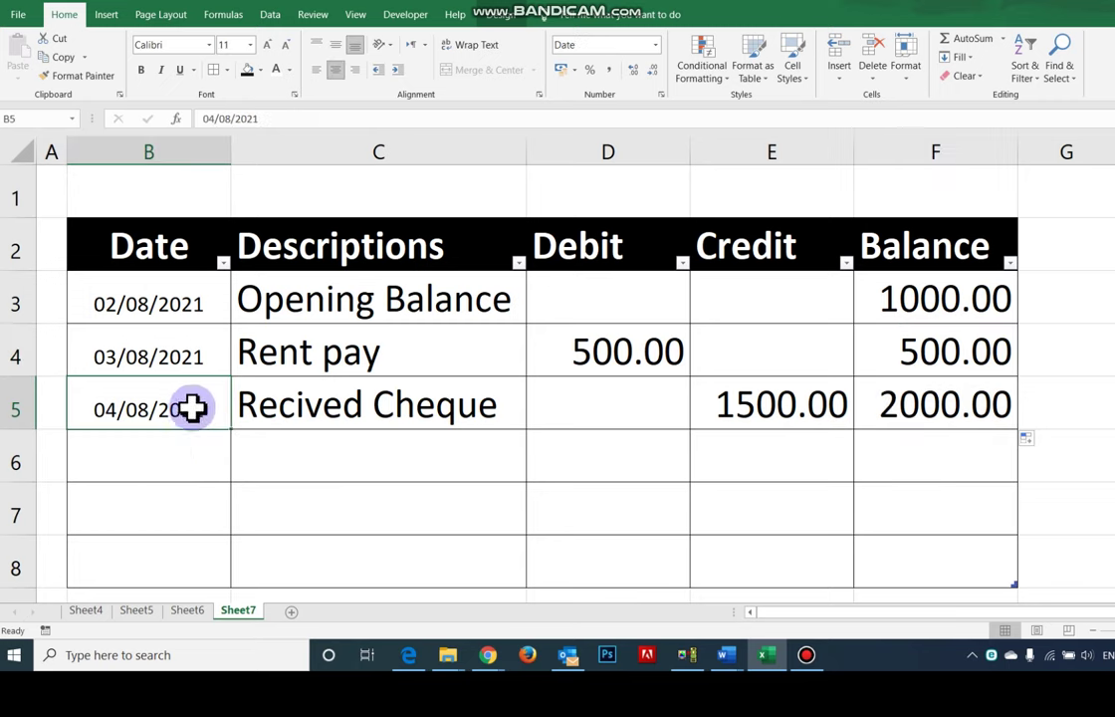
Add 05/08/2021, sationery purchase and a 100 debit in row 6, autofitting column C
drag(230, 431, 234, 463)
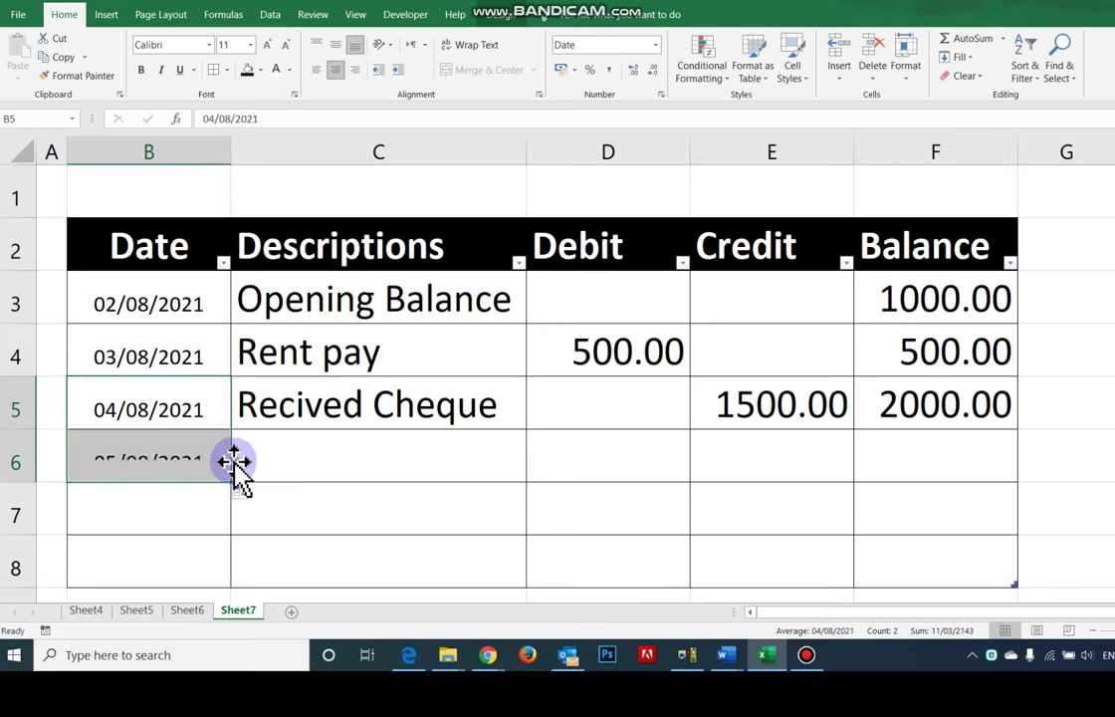
click(321, 458)
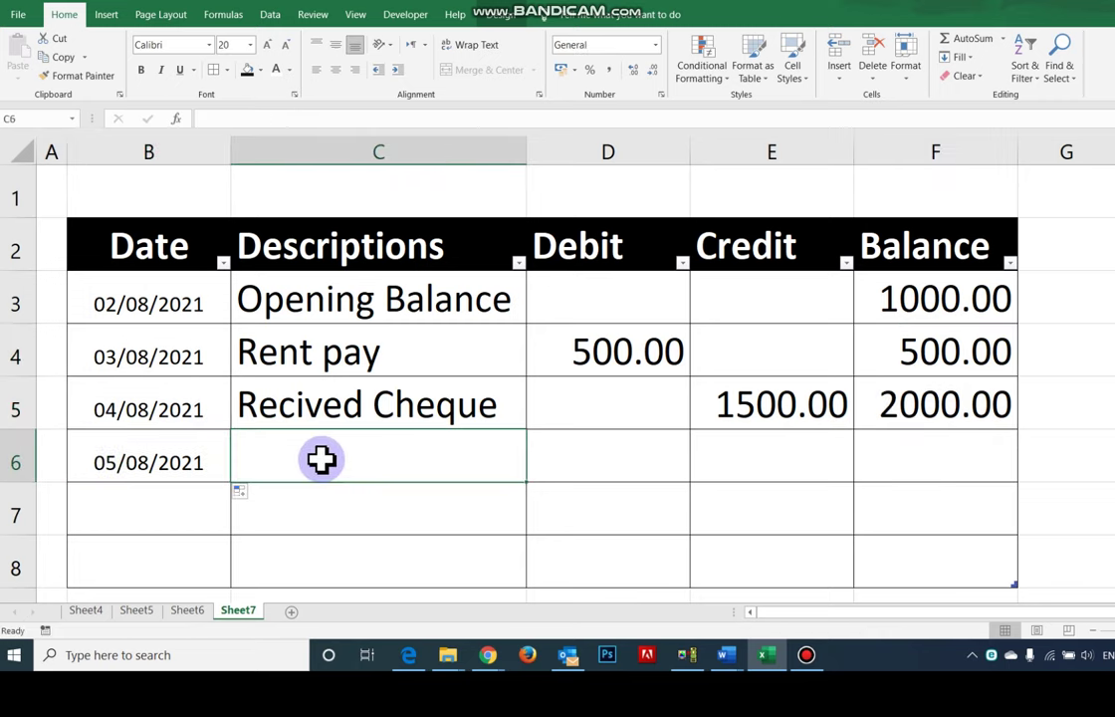
text(sat)
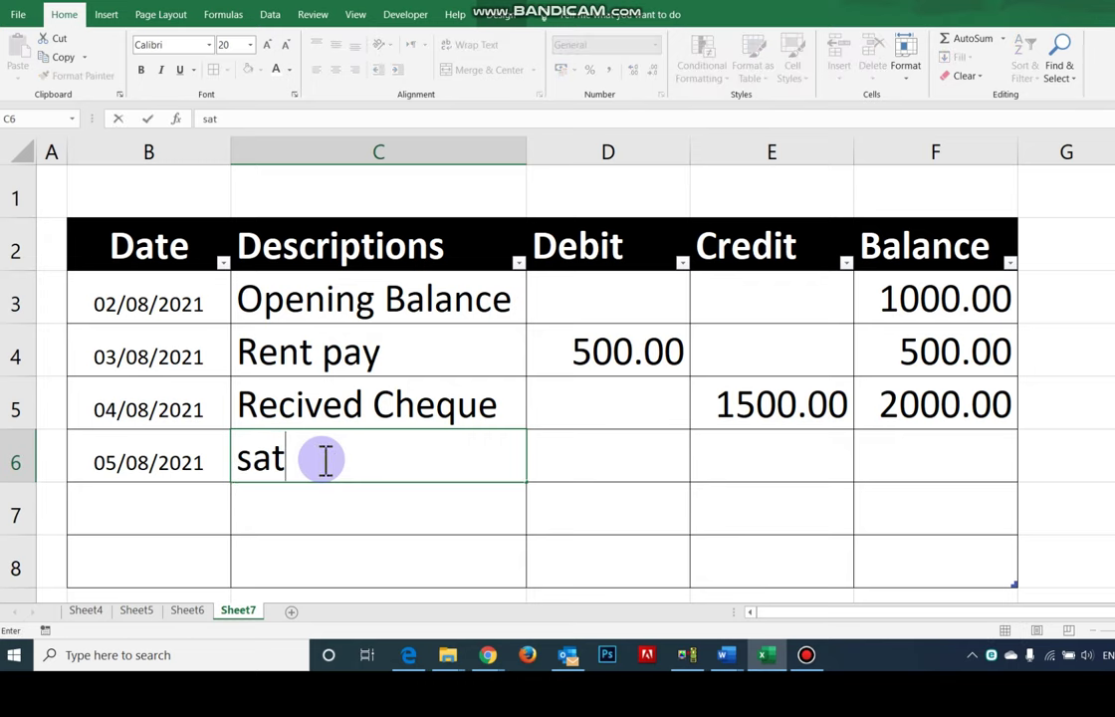
text(ionery pur)
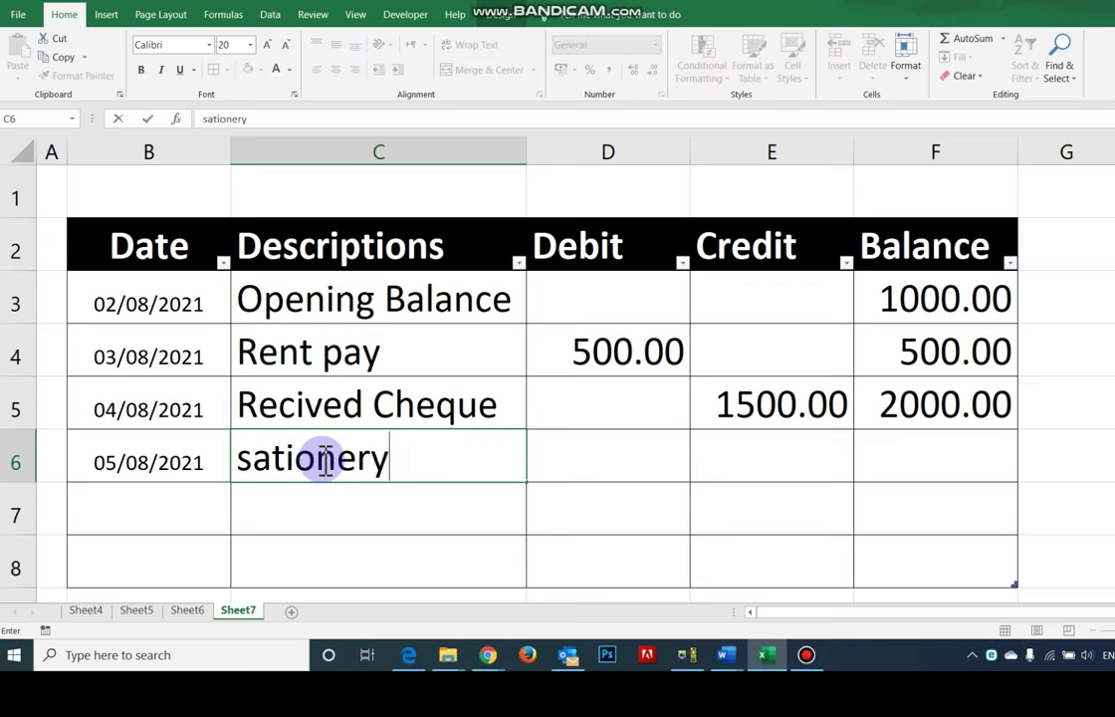
text(chase)
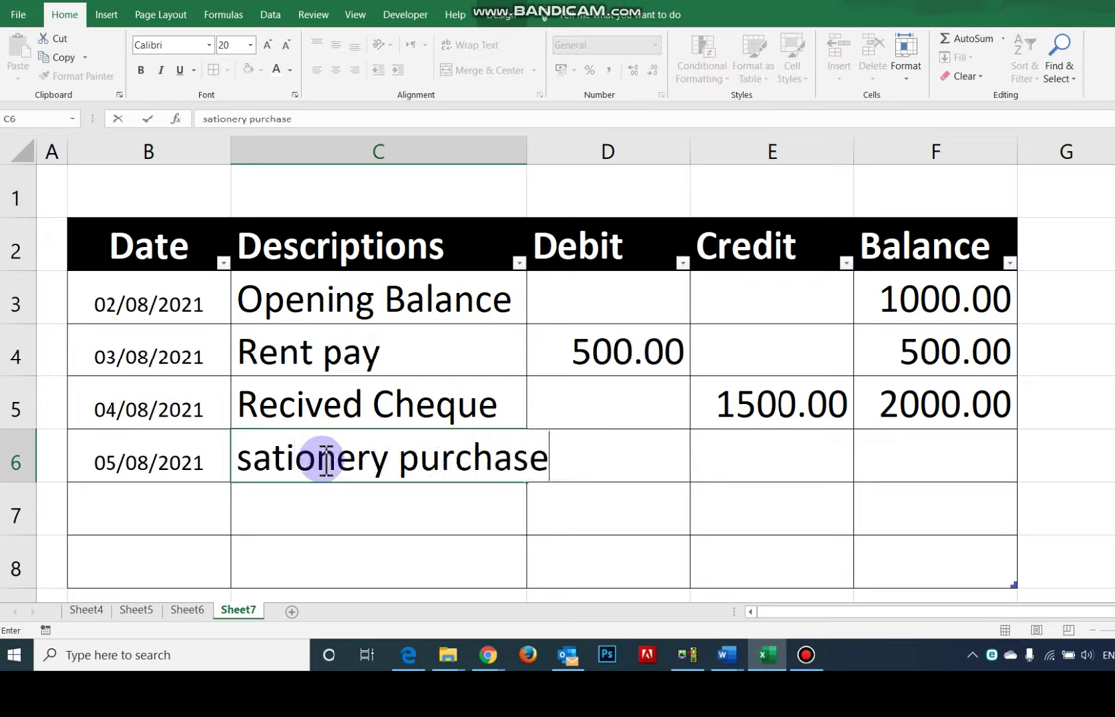
key(Tab)
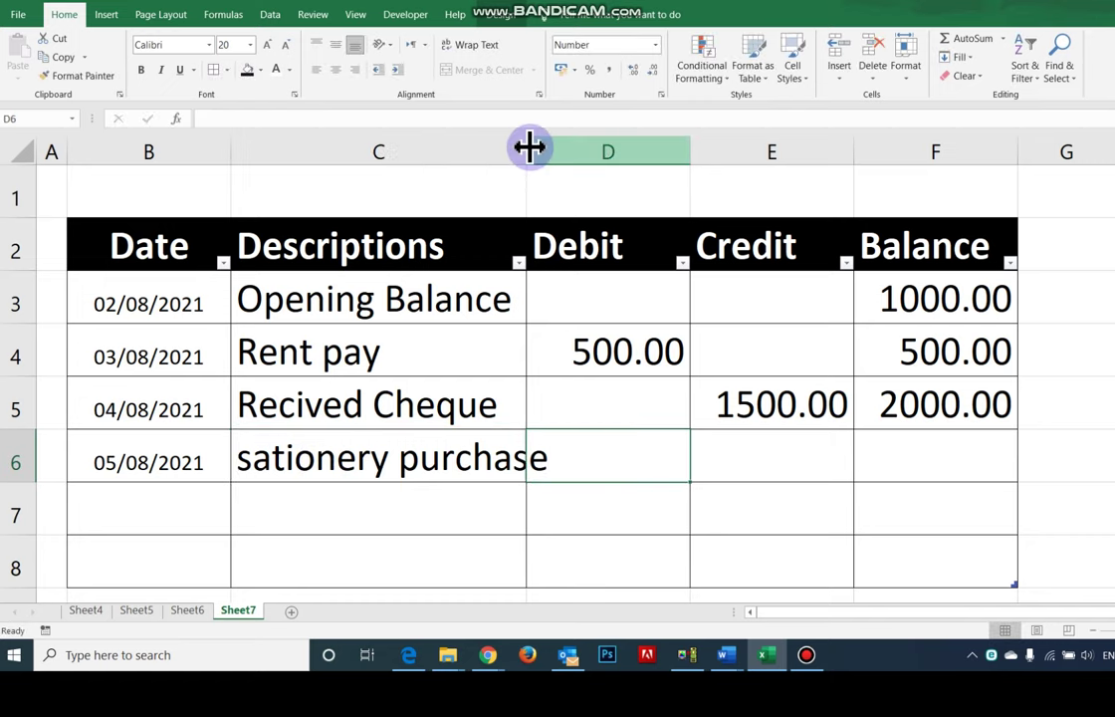
double_click(525, 141)
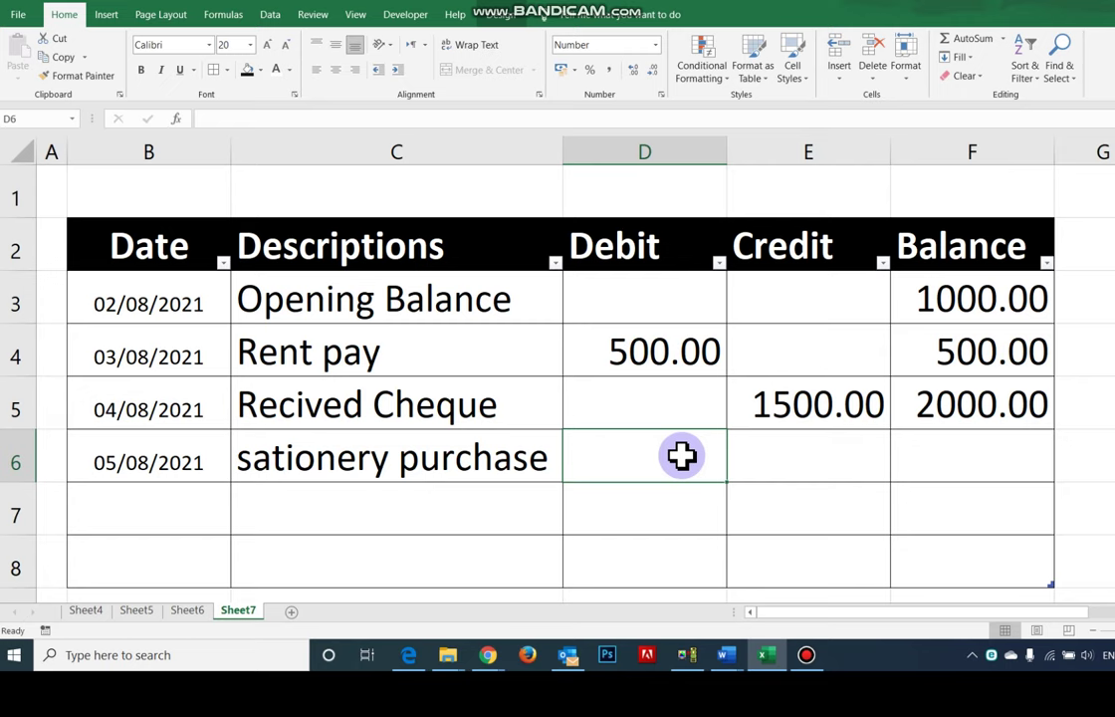
text(100)
key(Tab)
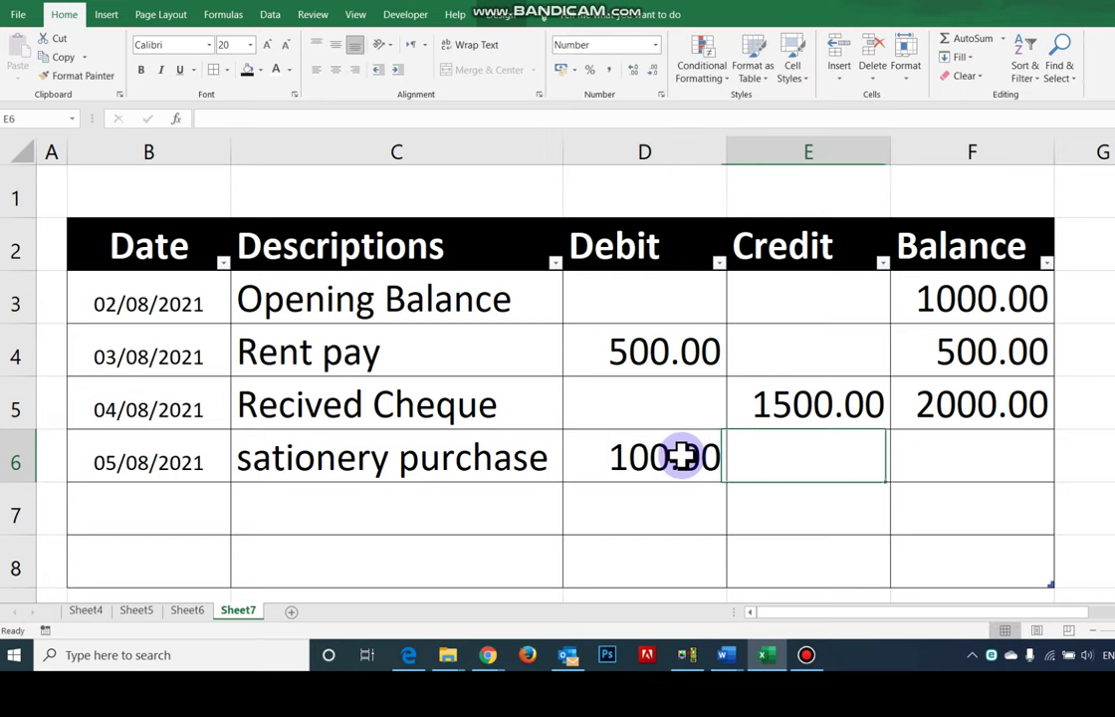
Fill the balance formula into F6 only, giving 1900.00
click(995, 406)
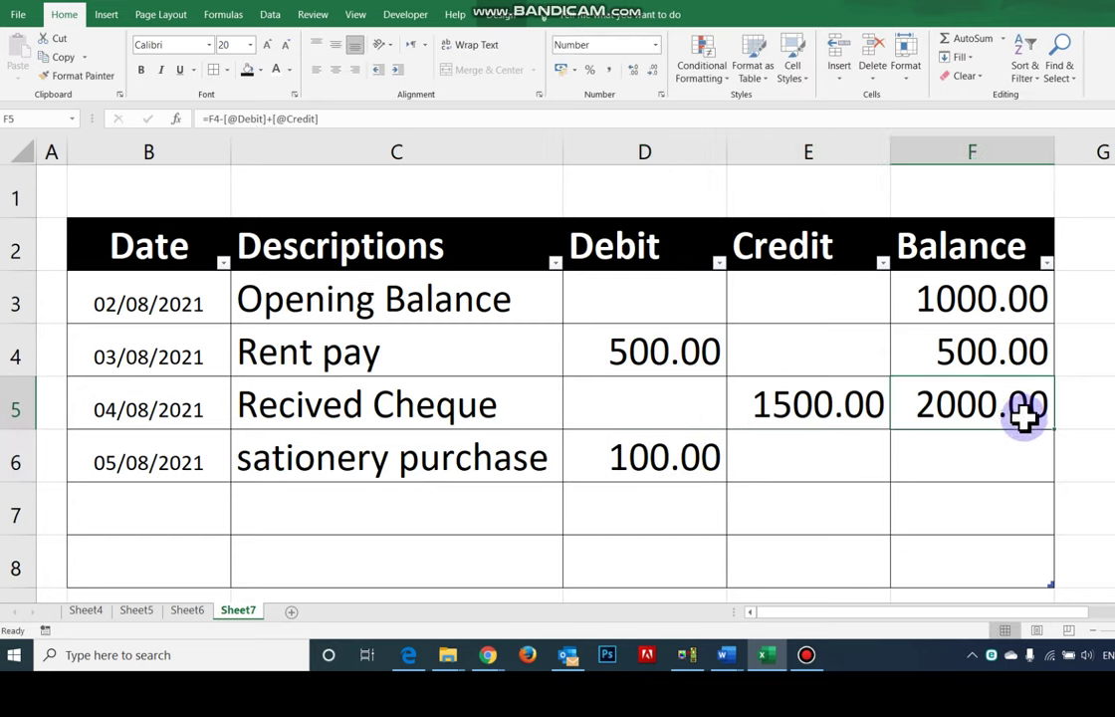
mouse_move(1054, 429)
mouse_down()
mouse_move(1048, 476)
mouse_move(1064, 569)
mouse_up()
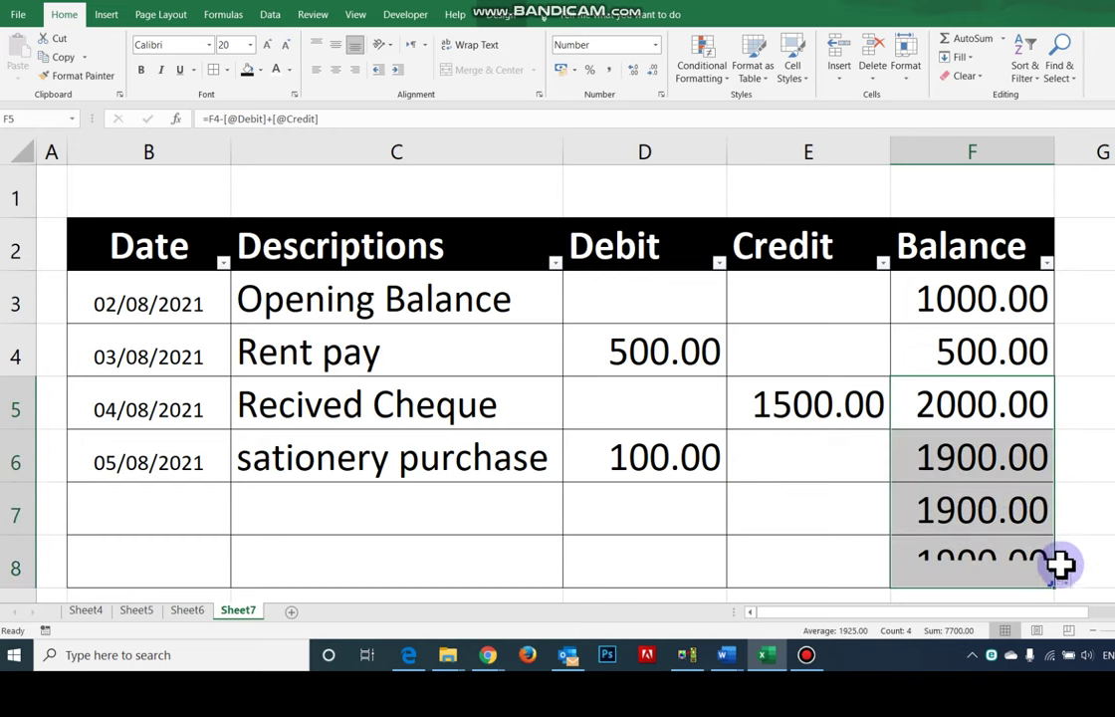
click(970, 456)
key(ctrl+z)
drag(988, 405, 988, 445)
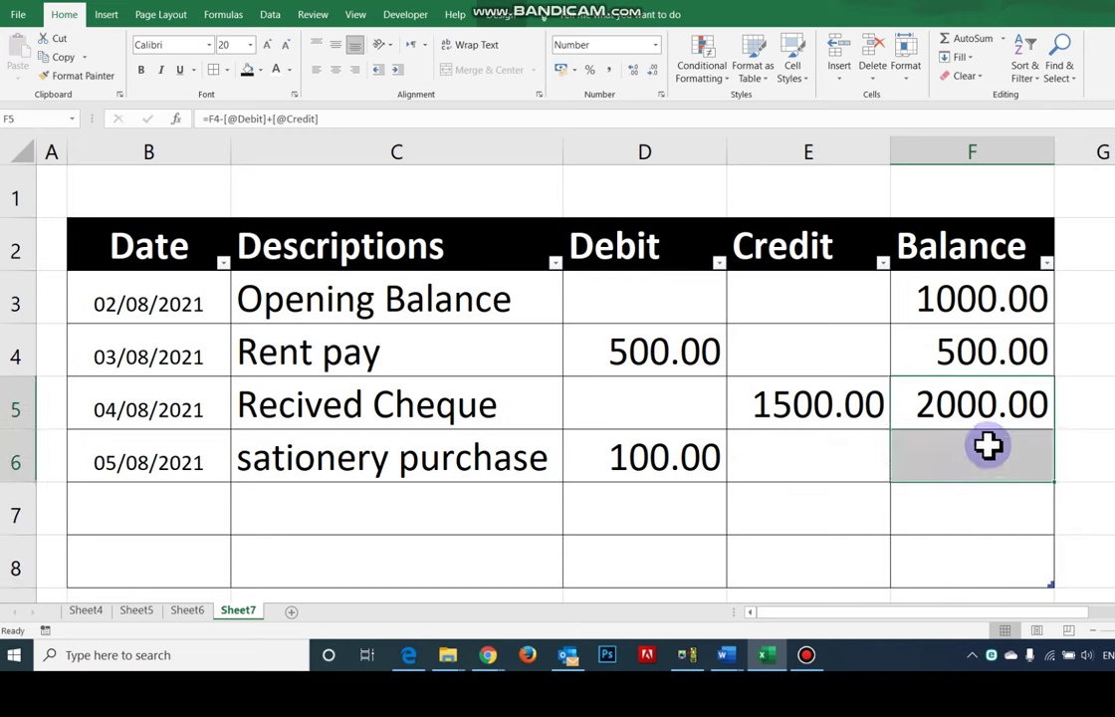
key(ctrl+d)
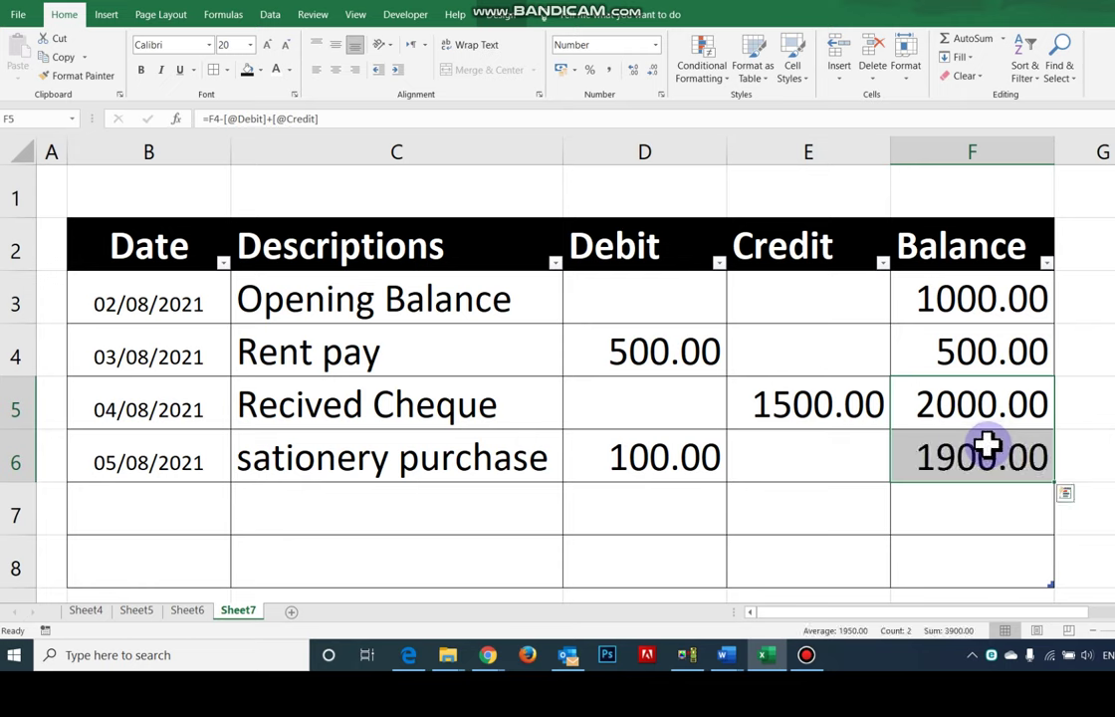
click(754, 505)
Add row 7 as 06/08/2021, car fuel, debit 500, and extend the balance formula to 1400.00
click(175, 454)
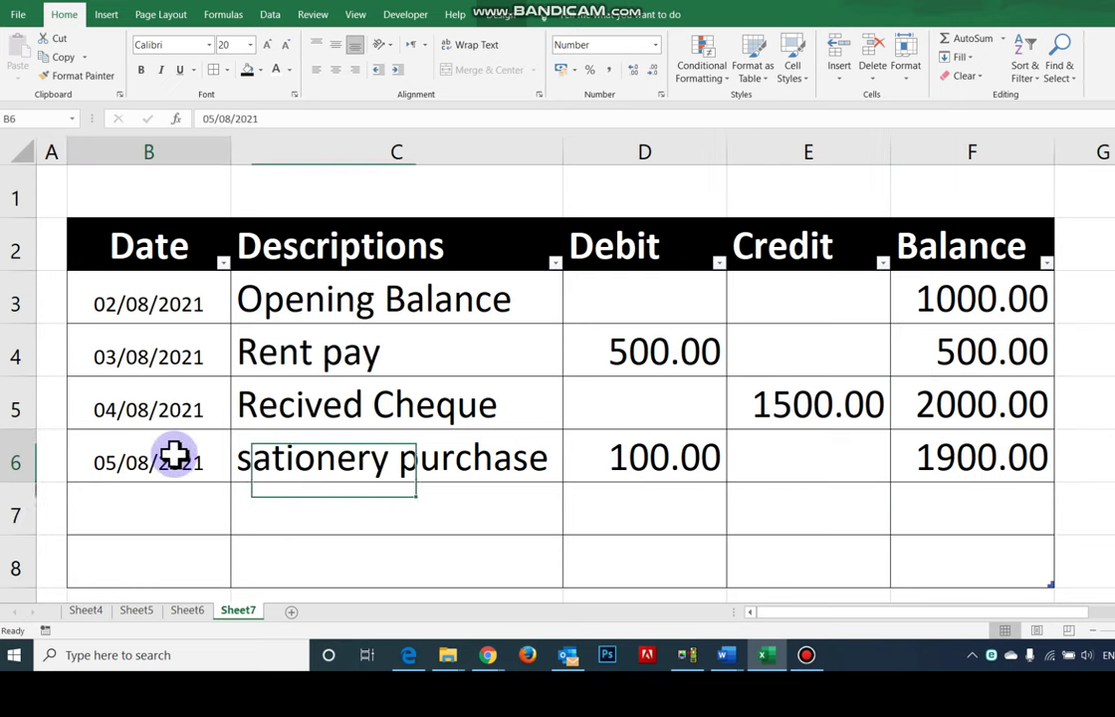
drag(231, 482, 285, 512)
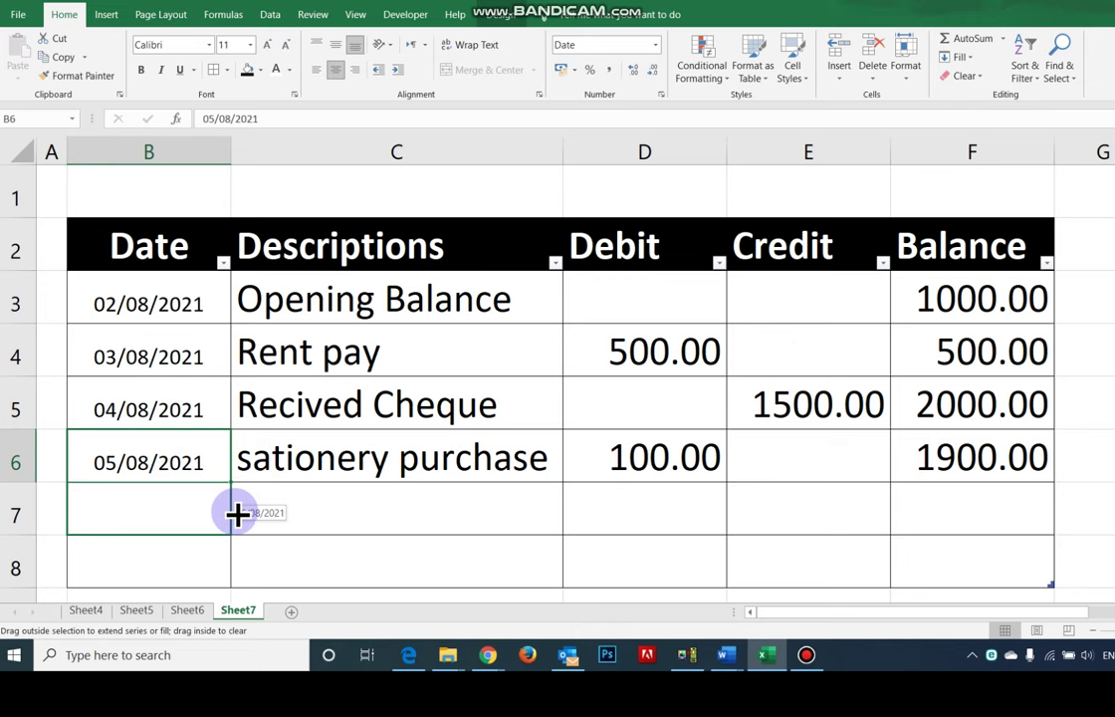
click(293, 510)
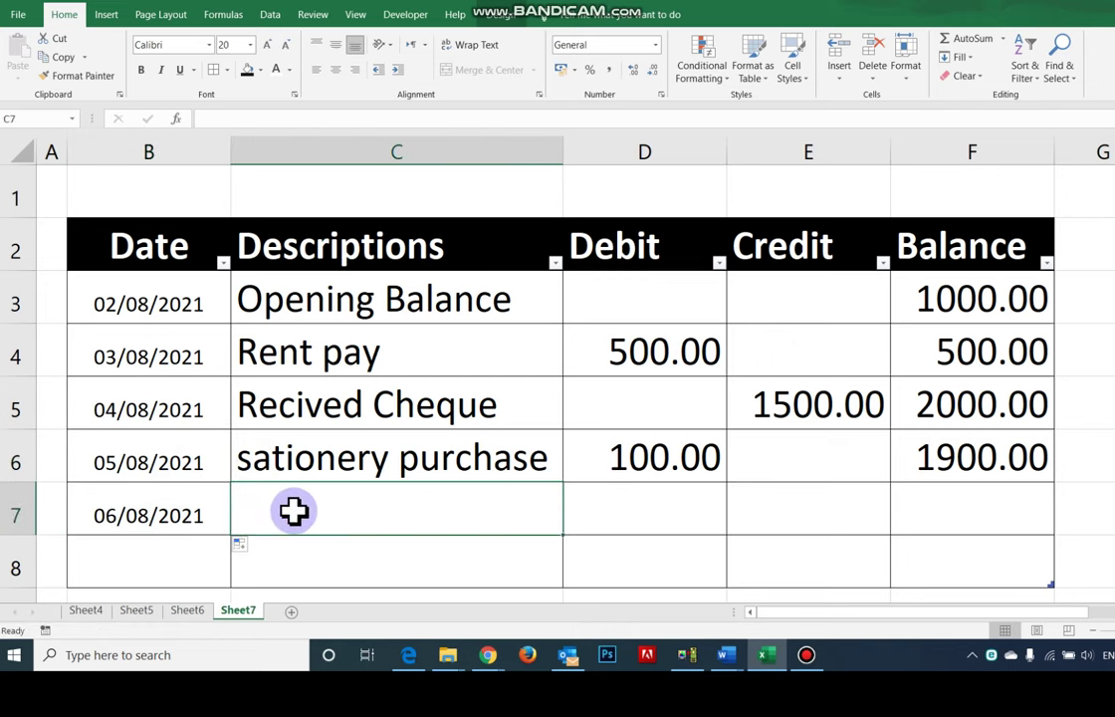
text(car fu)
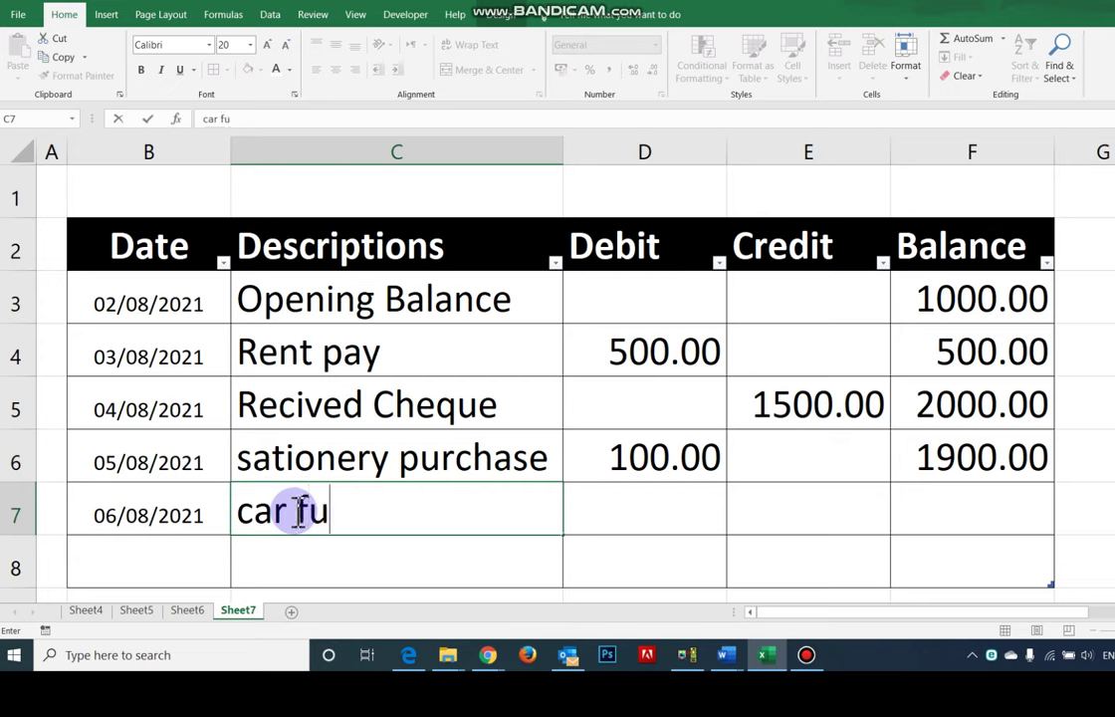
key(Tab)
key(Tab)
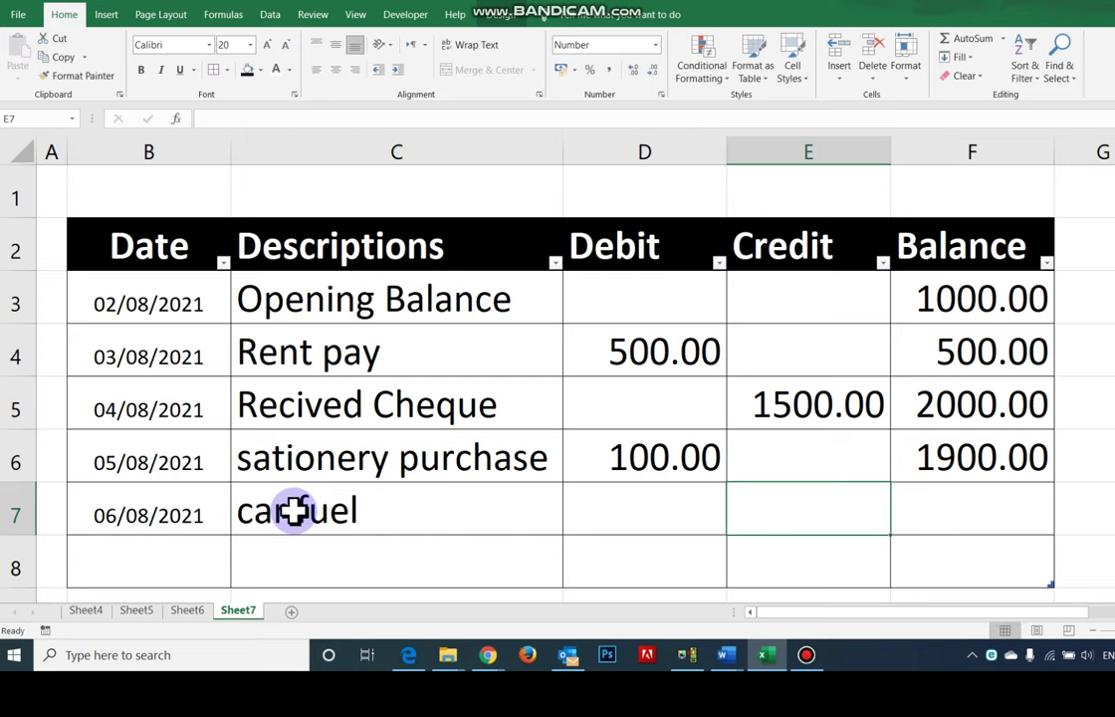
key(Left)
text(500)
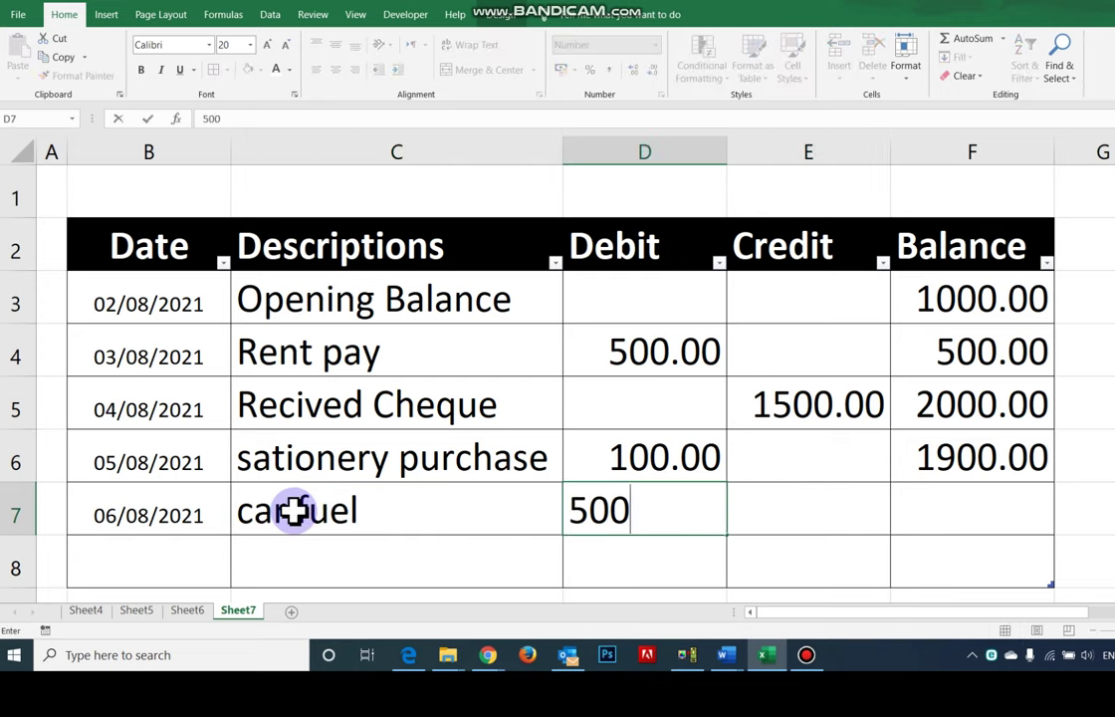
key(Tab)
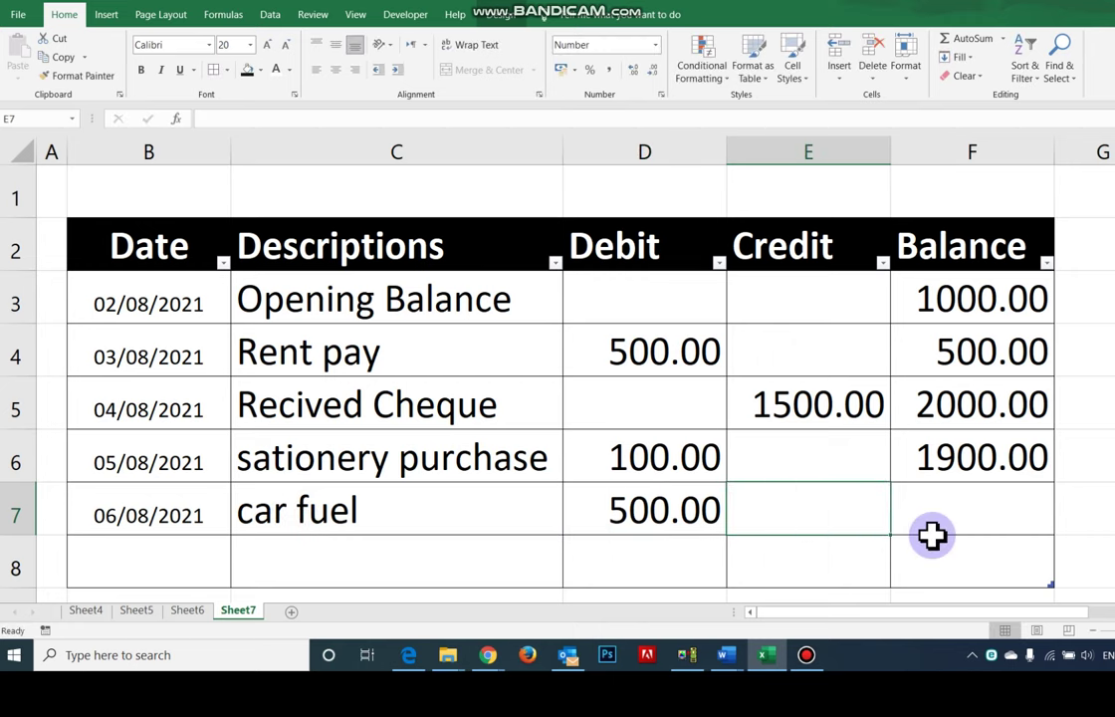
click(996, 462)
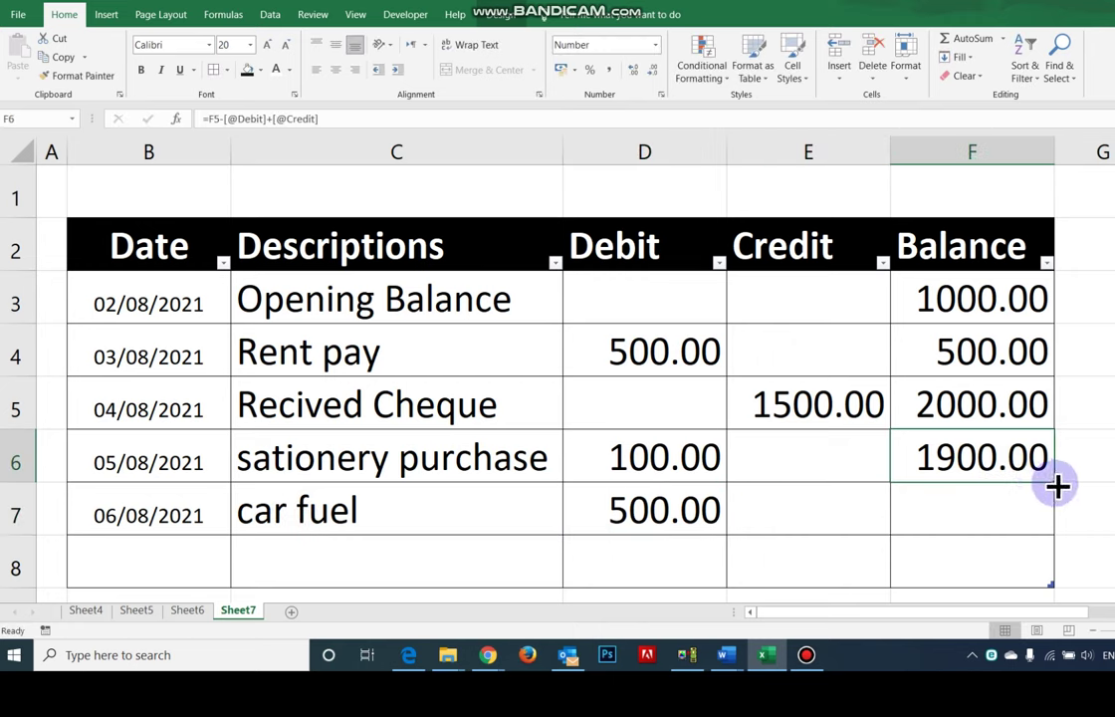
drag(1053, 486, 1053, 516)
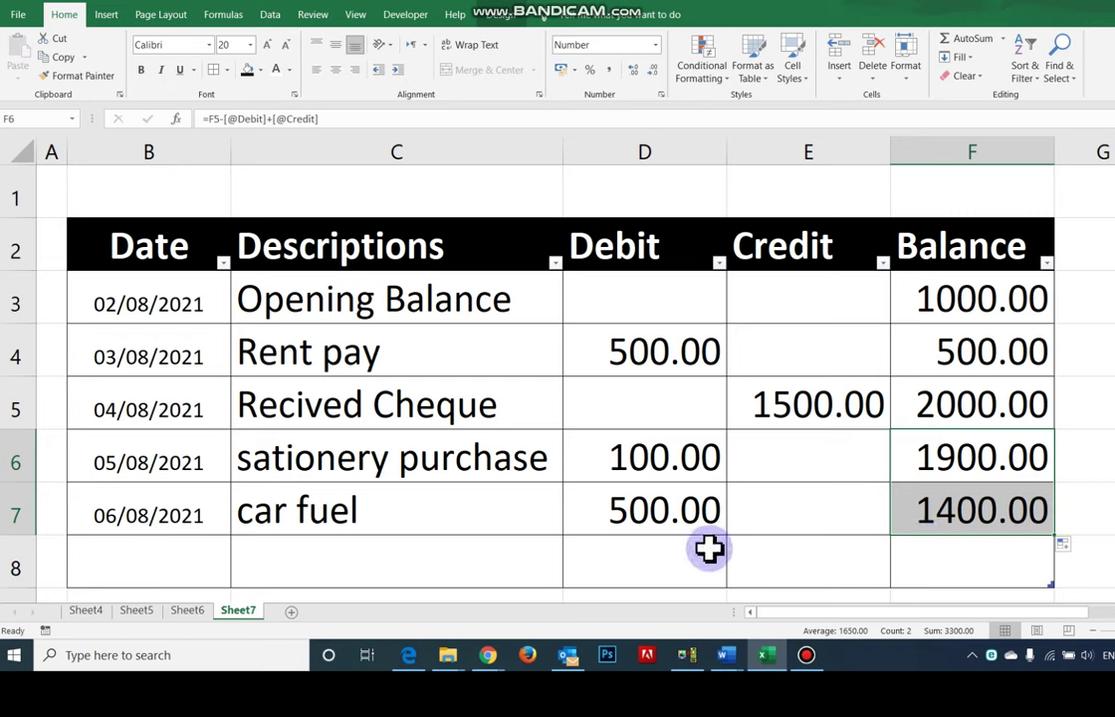
Extend the date series to 07/08/2021 in B8 and enter 'furniture sold' in C8
click(187, 515)
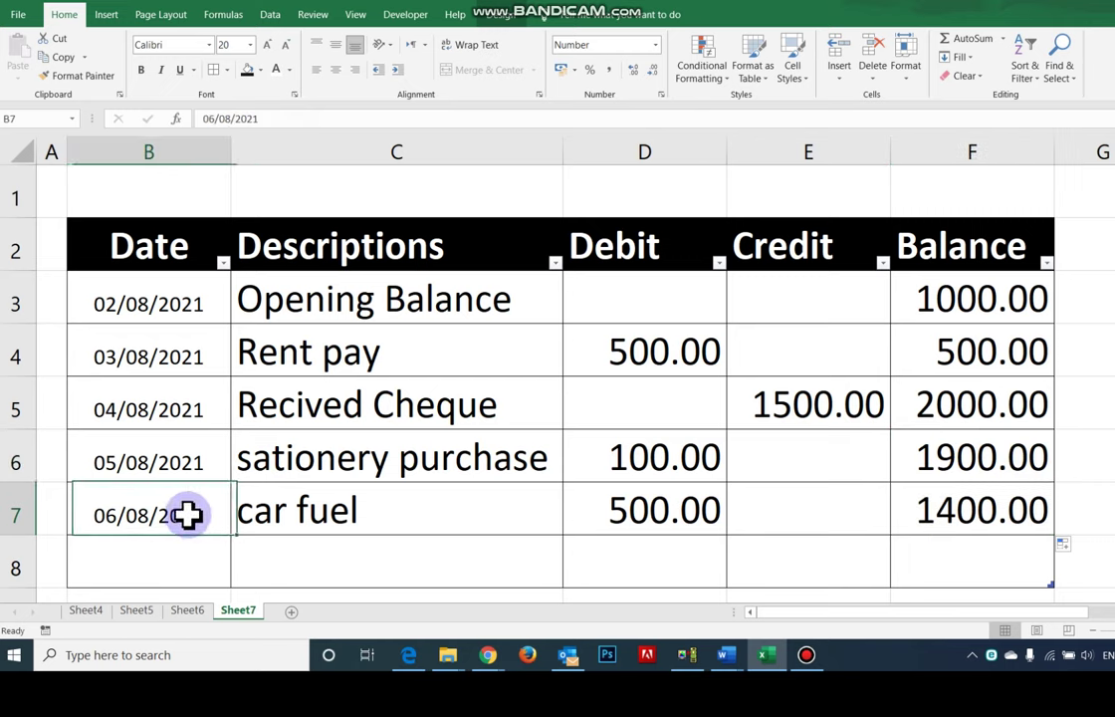
drag(231, 540, 239, 564)
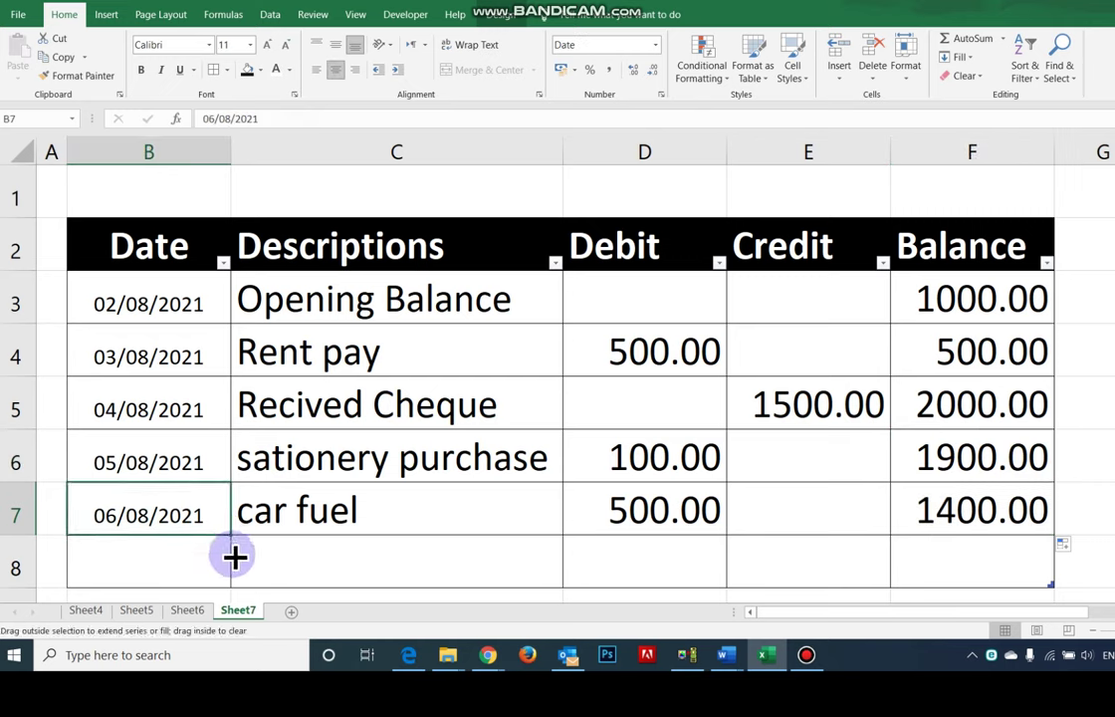
click(334, 555)
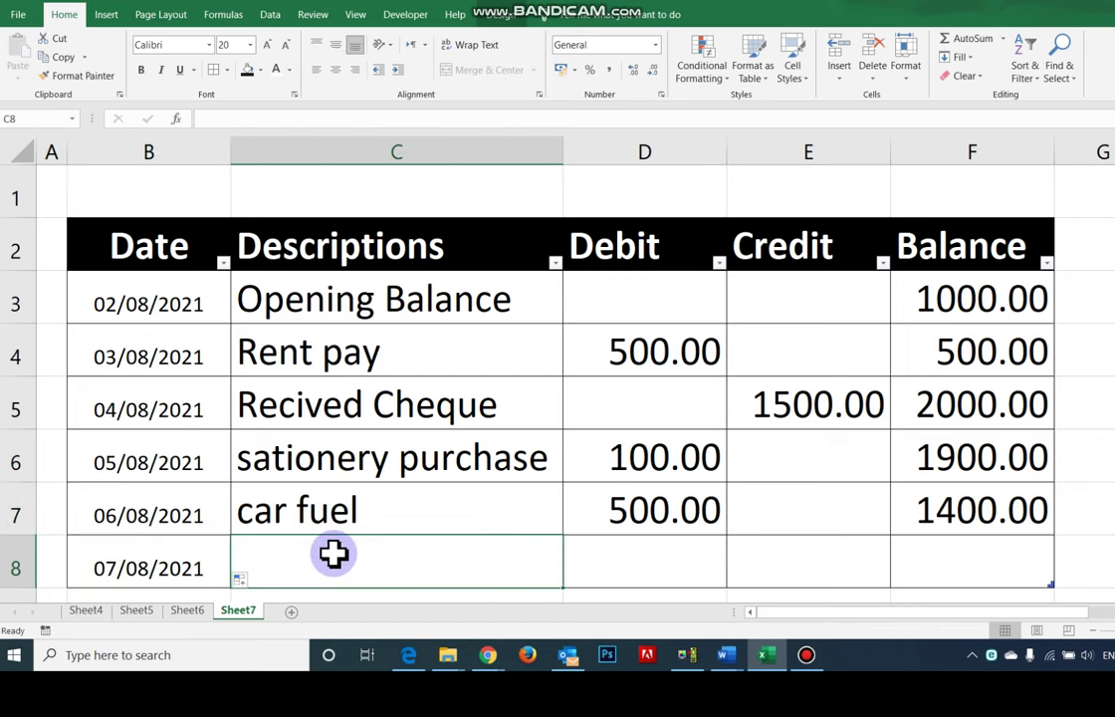
text(sales)
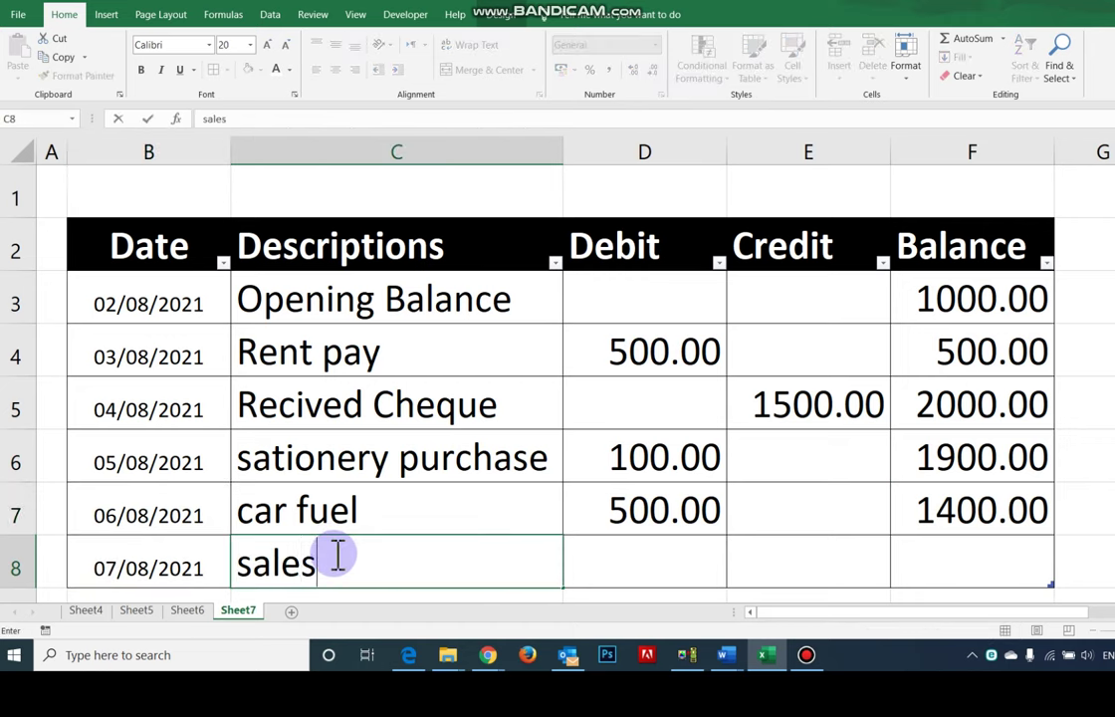
key(Tab)
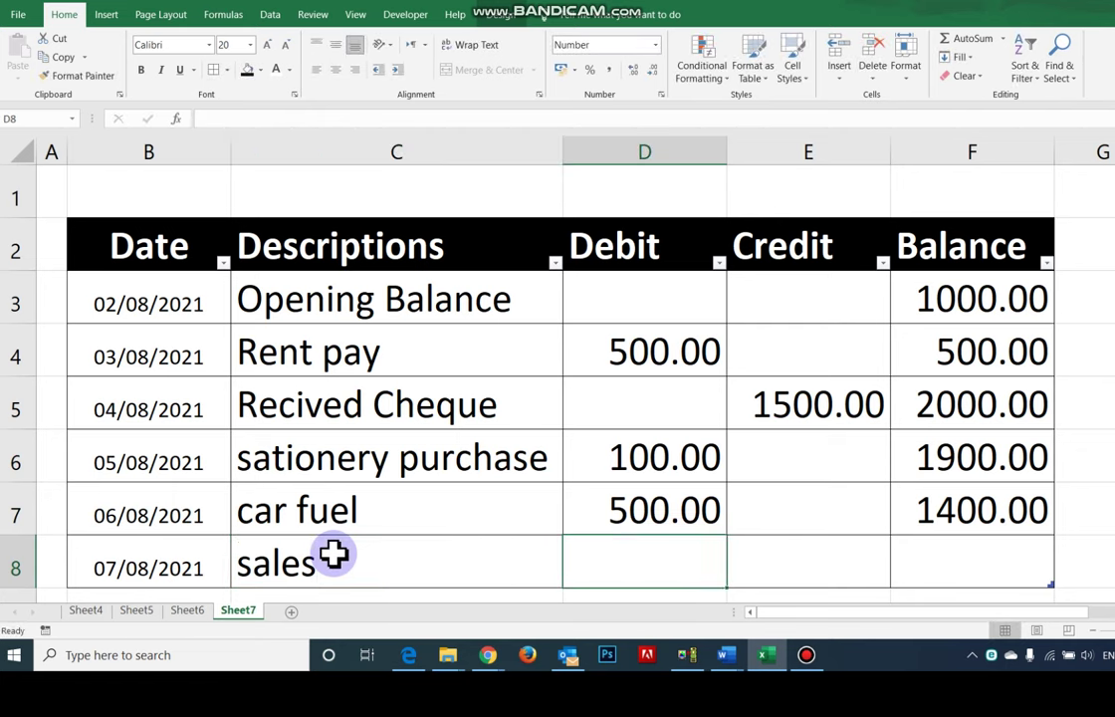
click(333, 555)
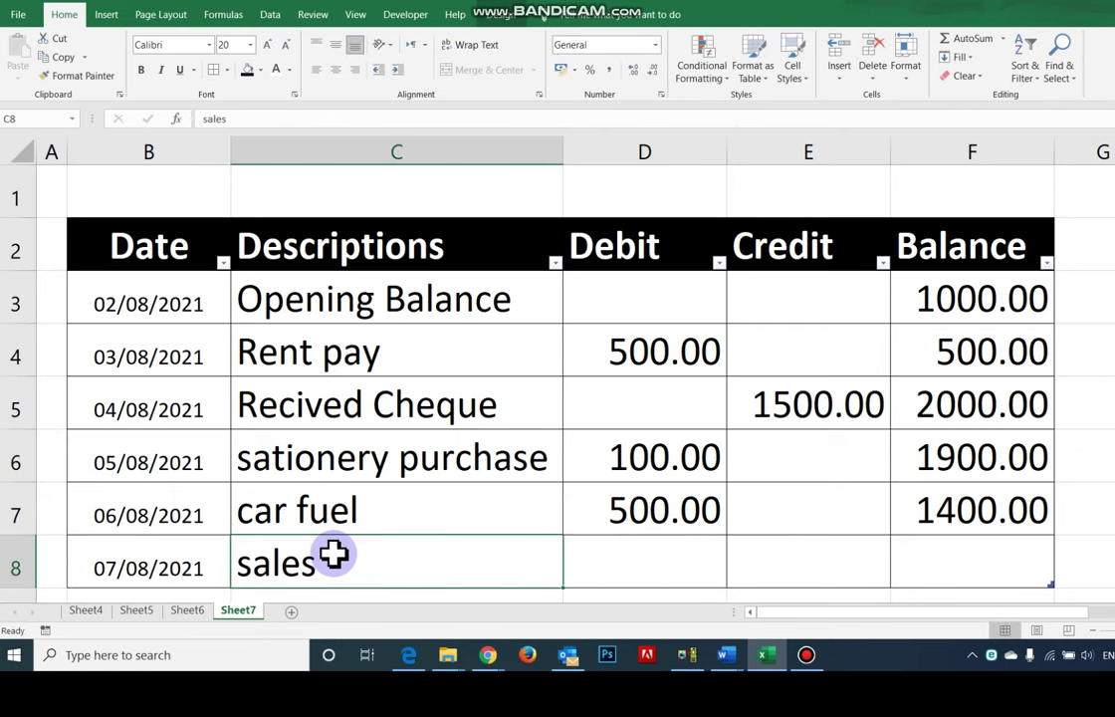
text(furn)
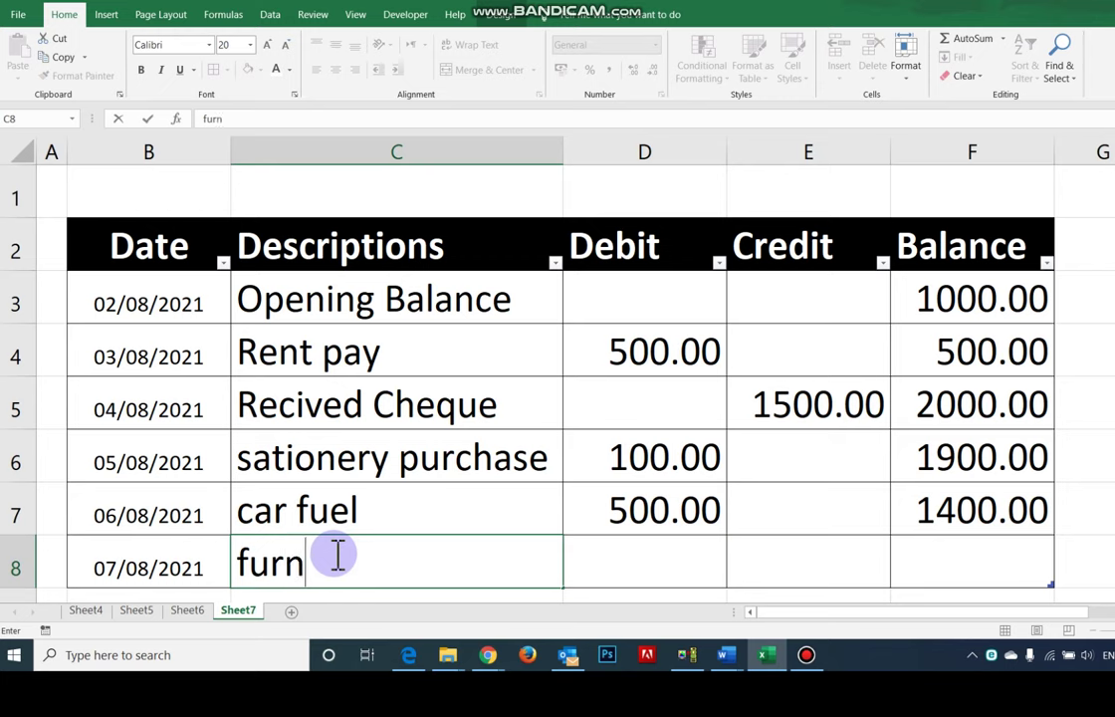
text(iture s)
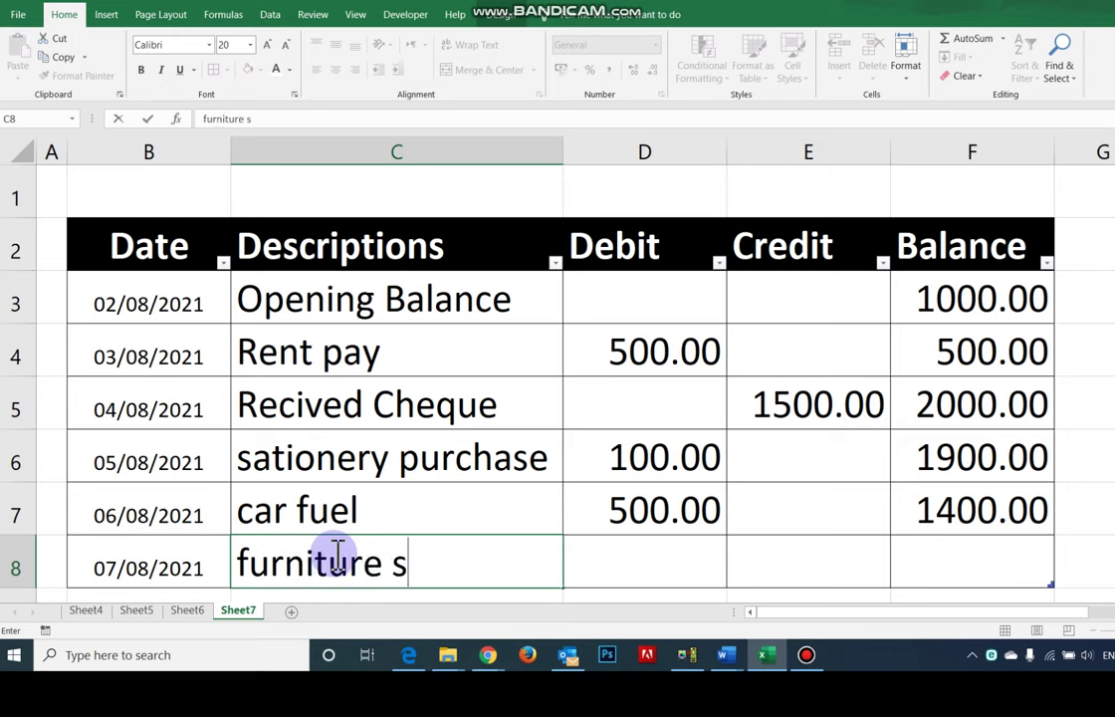
text(aol)
key(BackSpace)
key(BackSpace)
key(BackSpace)
text(old)
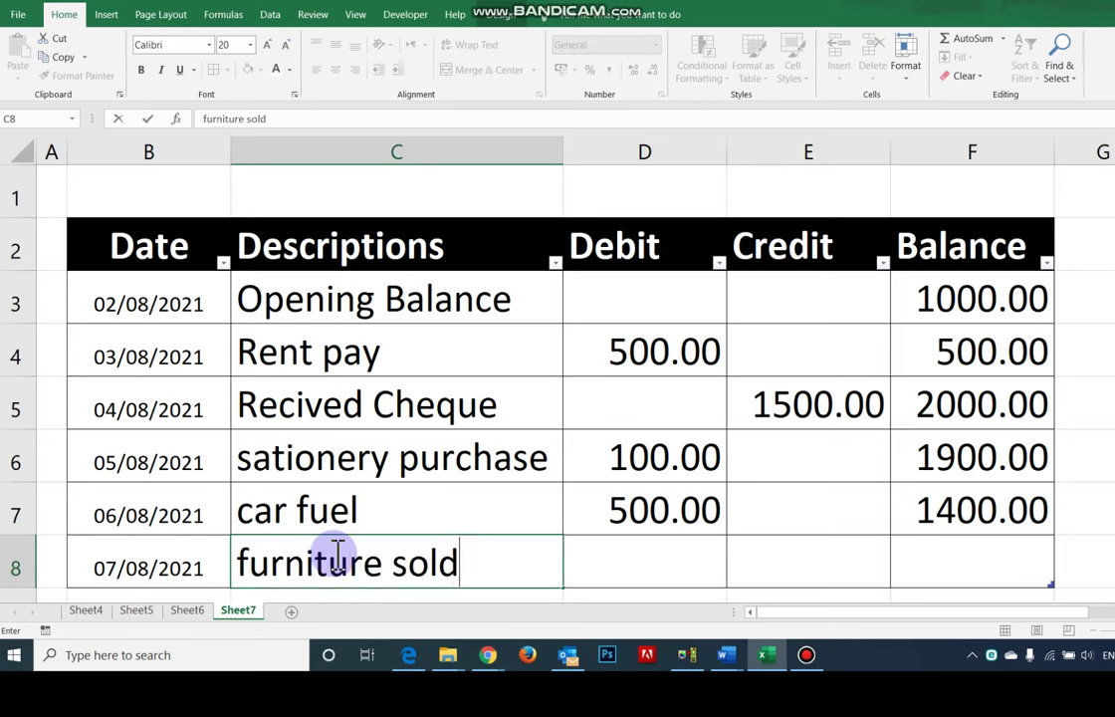
key(Tab)
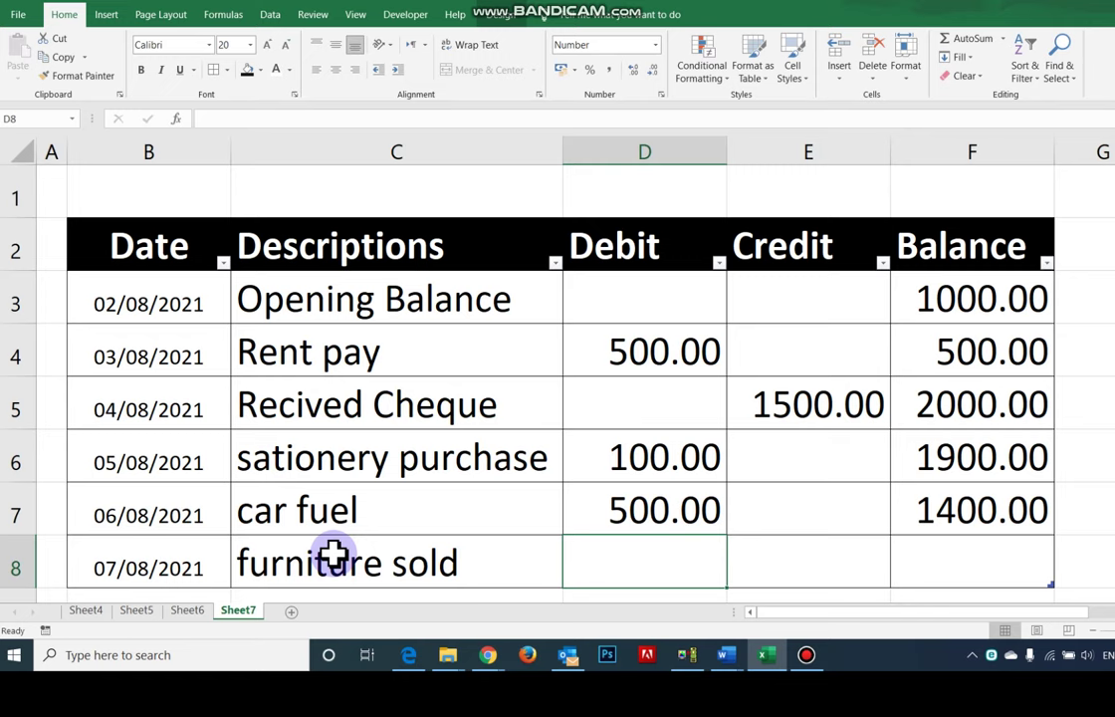
Enter a 400 credit in E8 and copy the balance formula down, giving 1800.00
key(Tab)
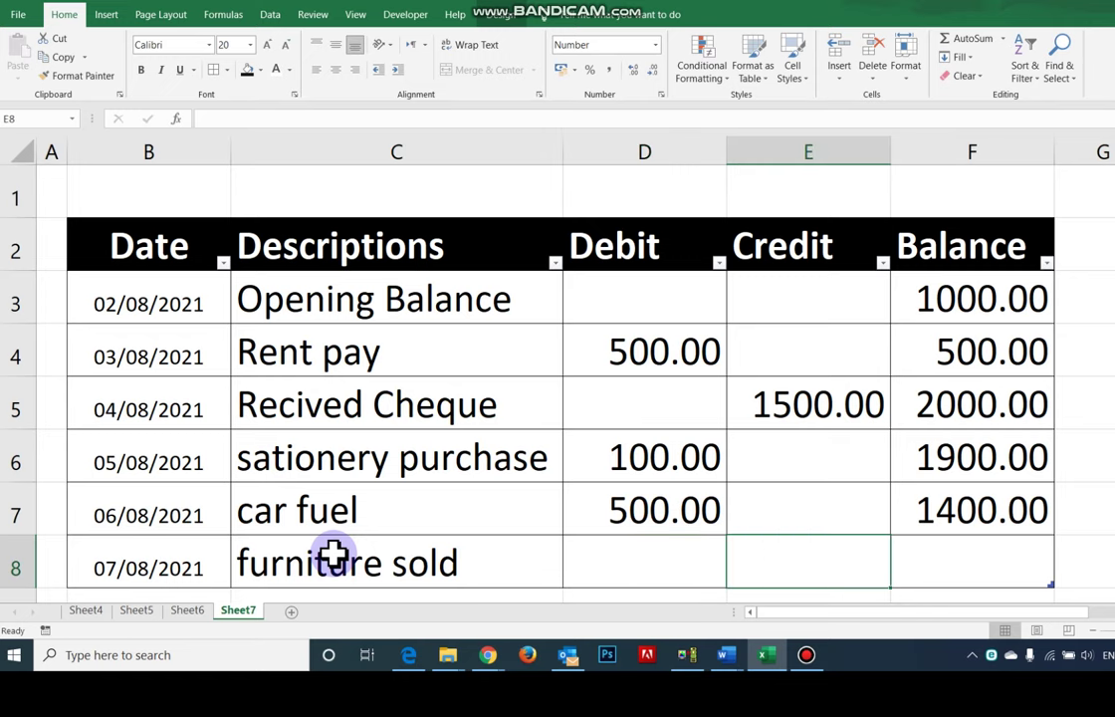
text(400)
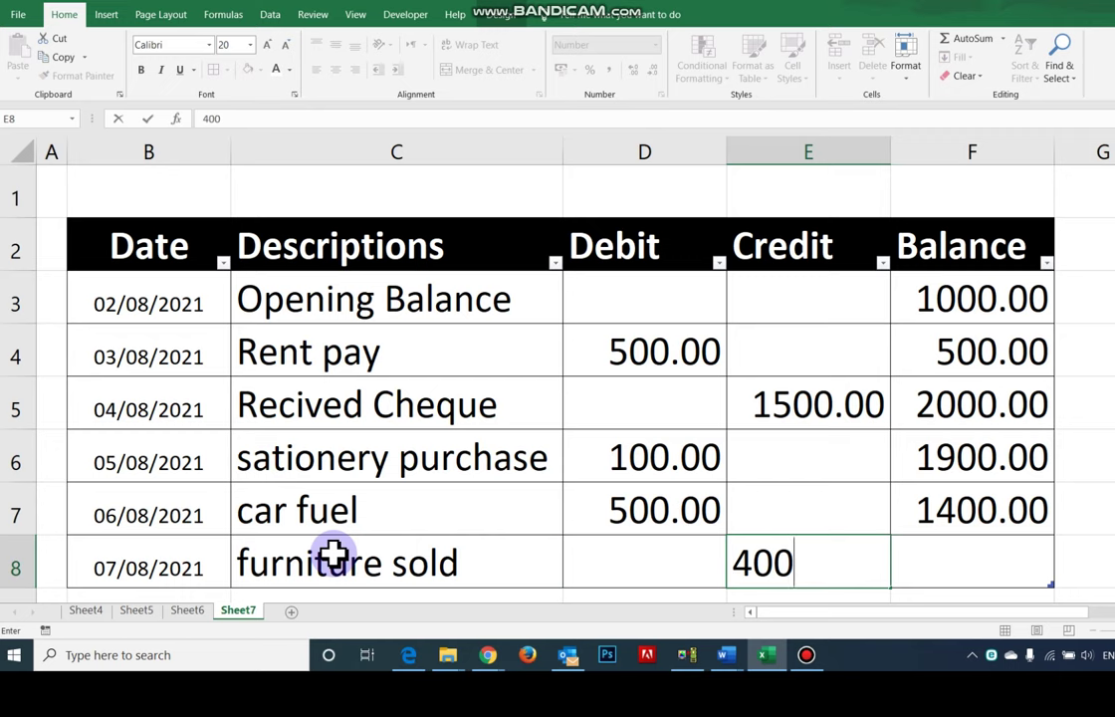
key(Tab)
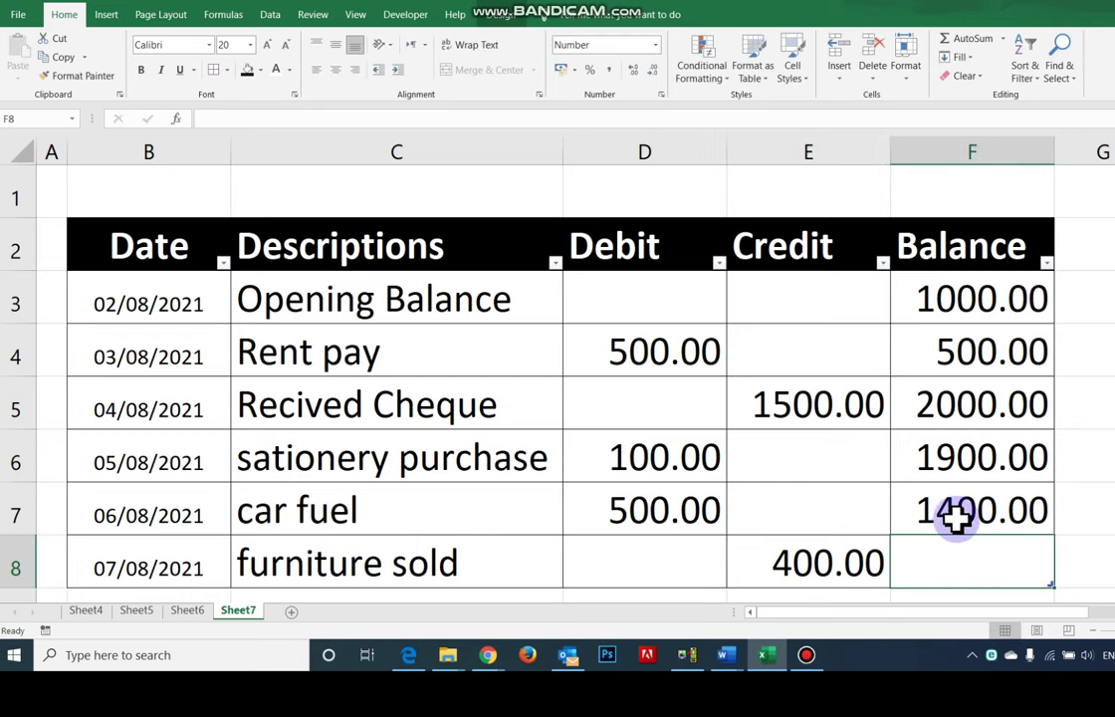
click(986, 511)
drag(1053, 535, 1058, 573)
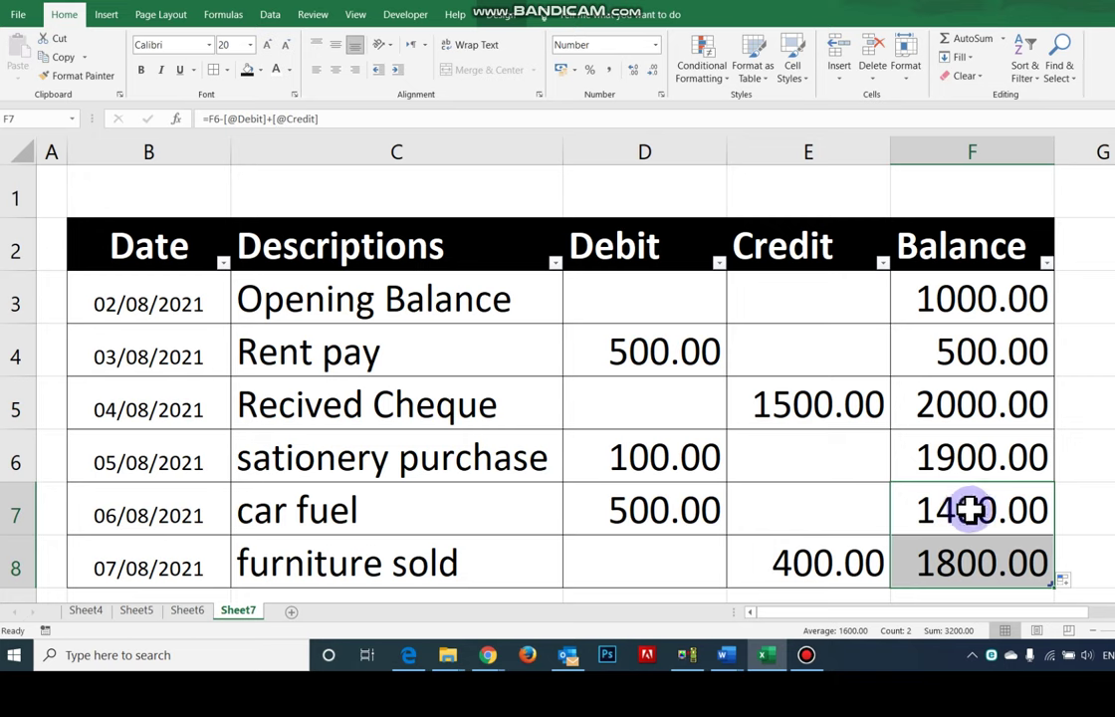
click(970, 509)
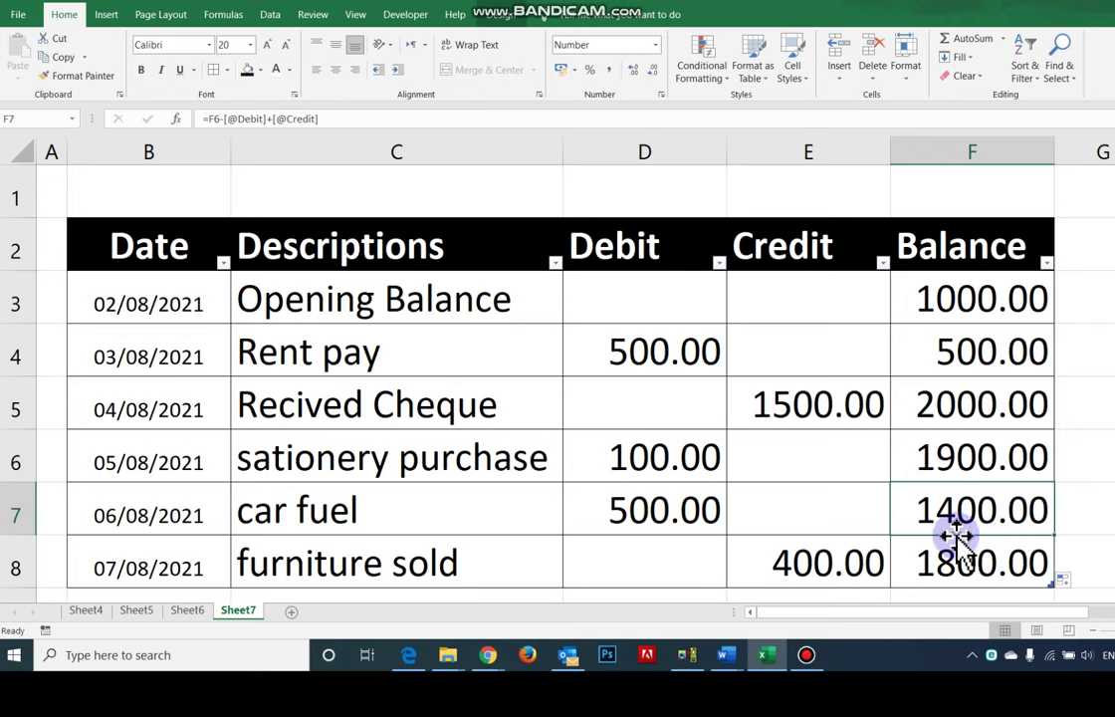
double_click(971, 301)
click(968, 334)
double_click(974, 348)
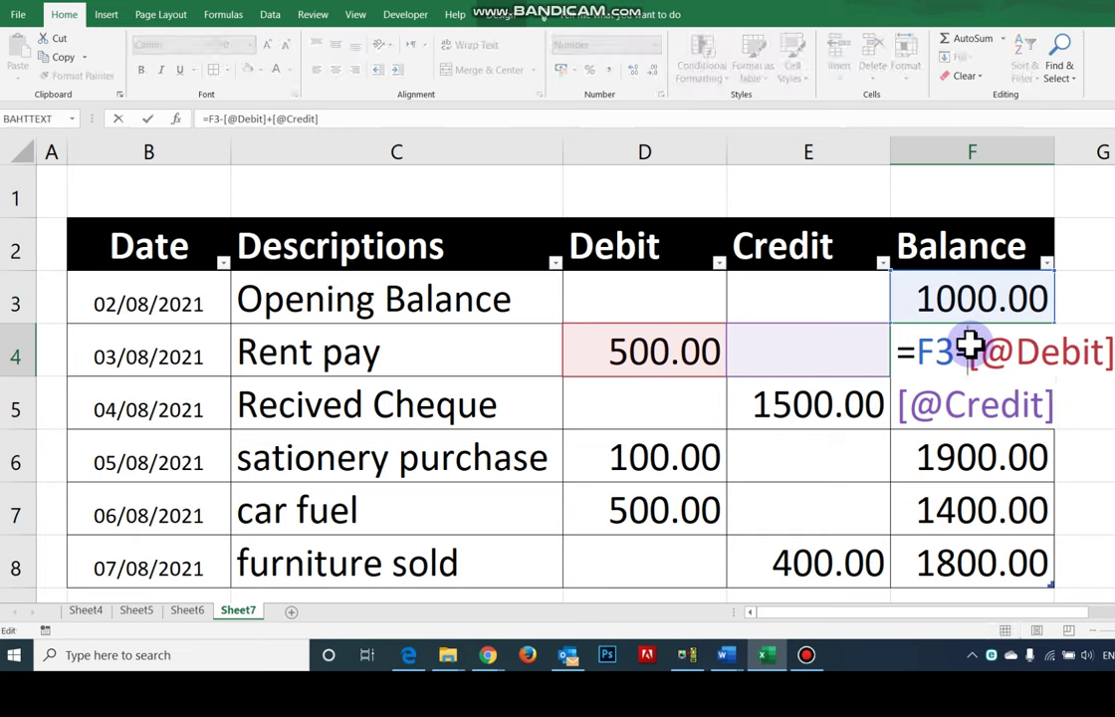
click(976, 399)
double_click(976, 398)
key(Escape)
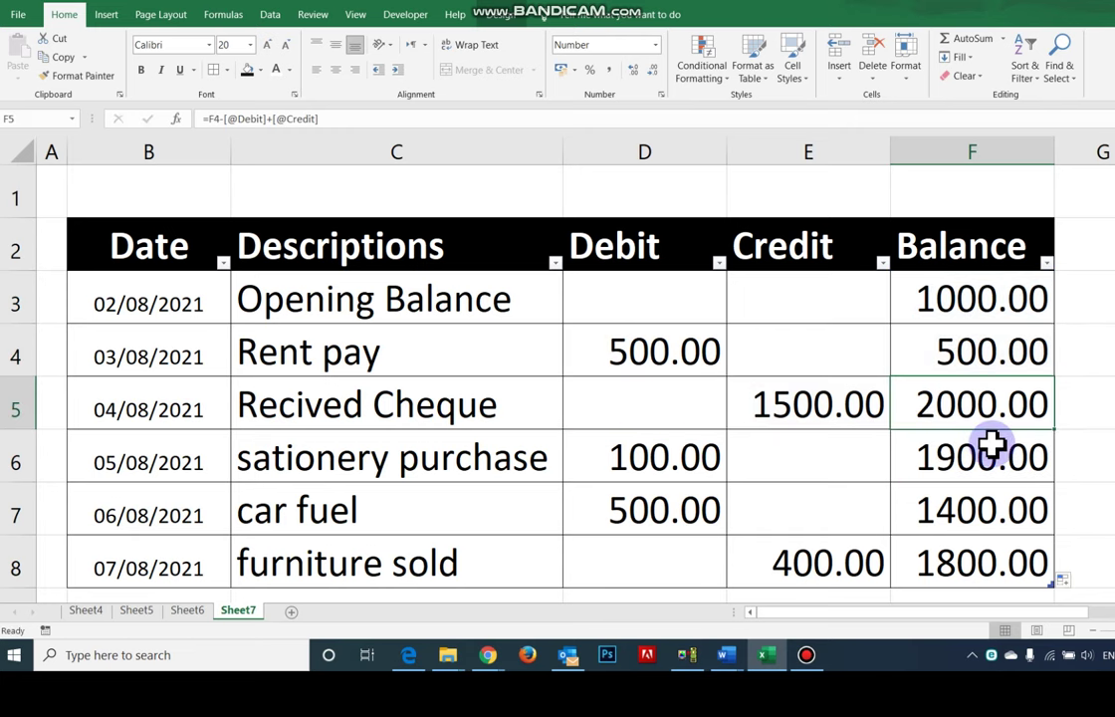
double_click(993, 450)
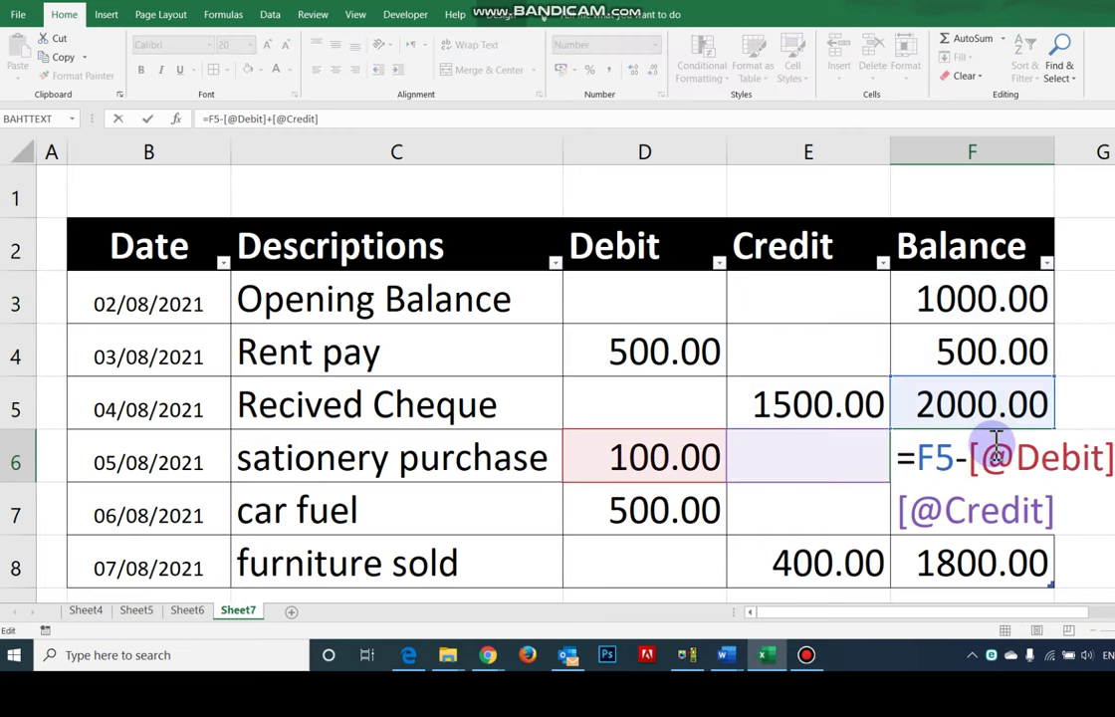
key(Escape)
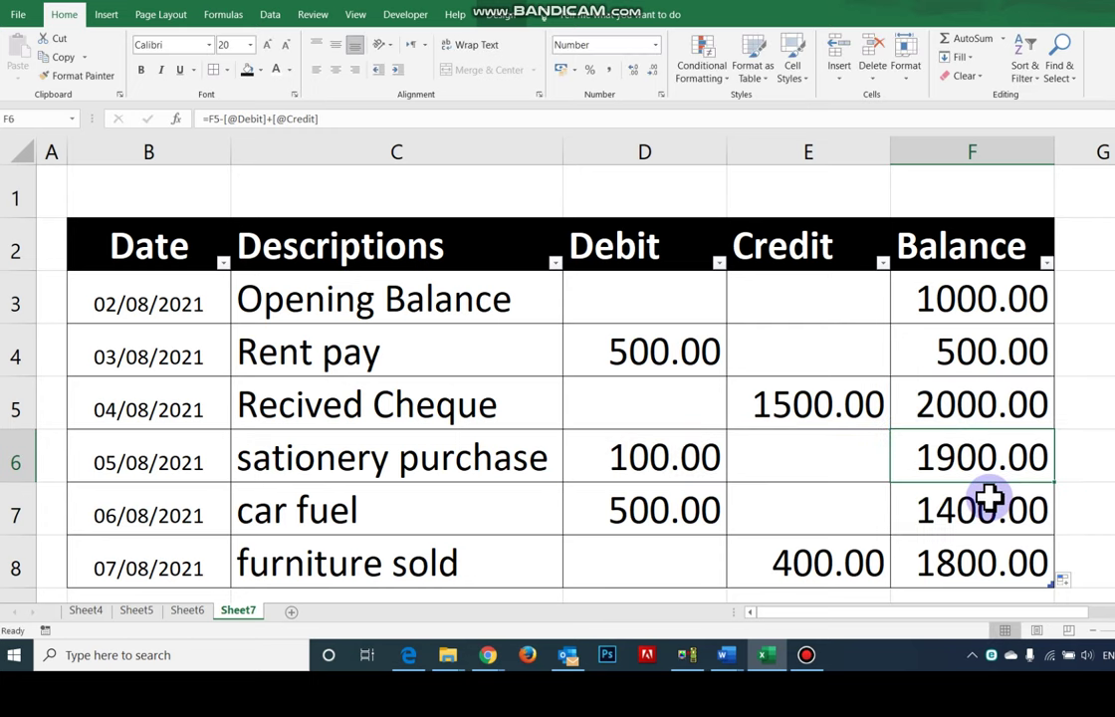
double_click(988, 500)
key(Escape)
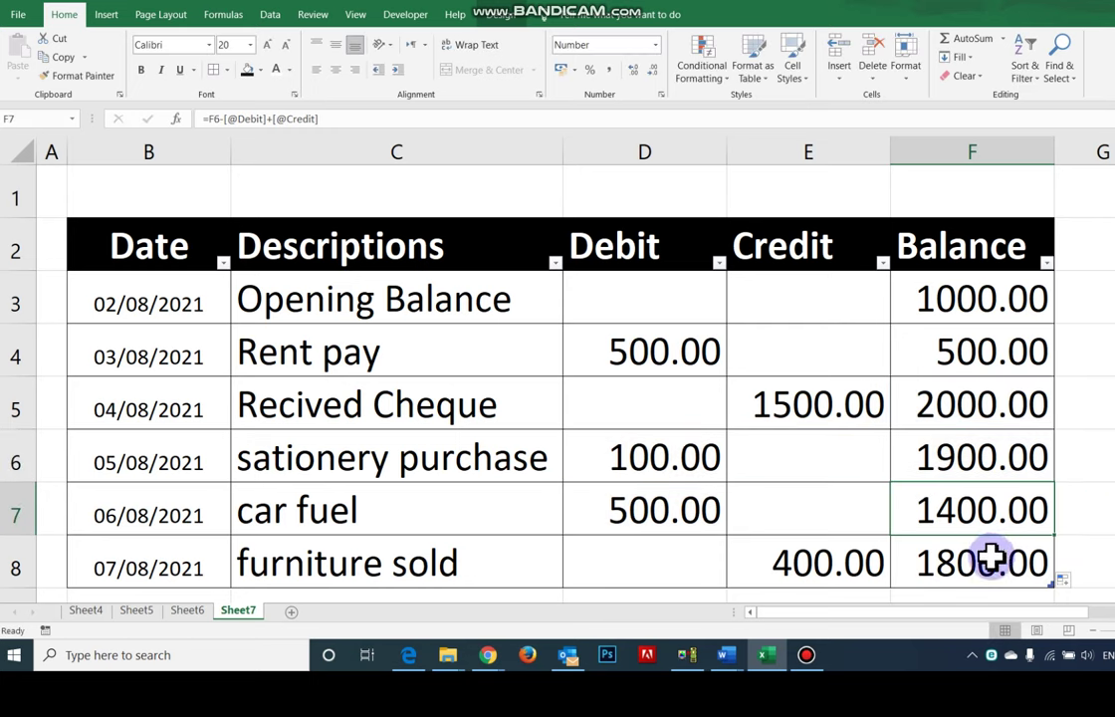
double_click(991, 560)
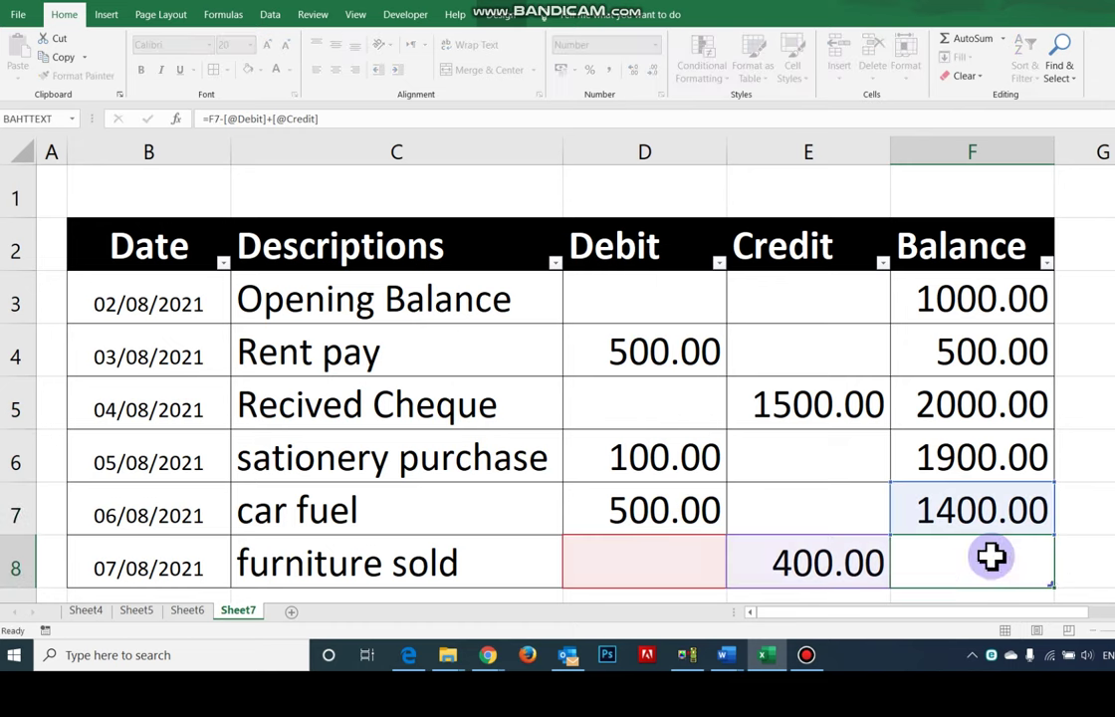
key(ctrl+Return)
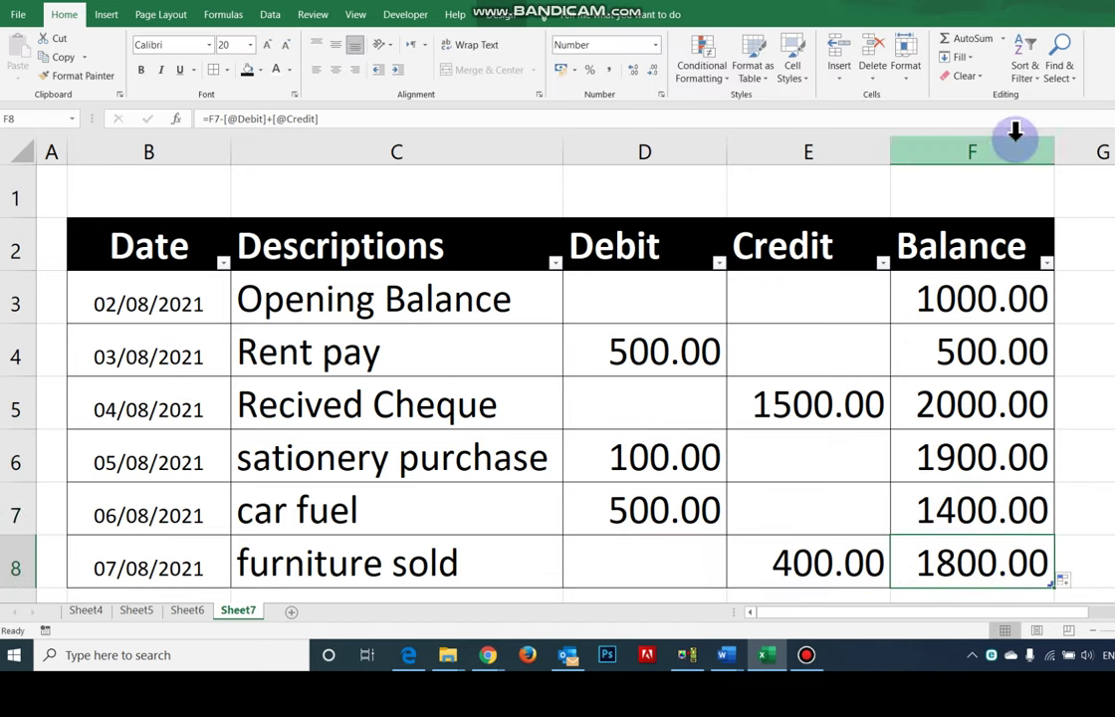